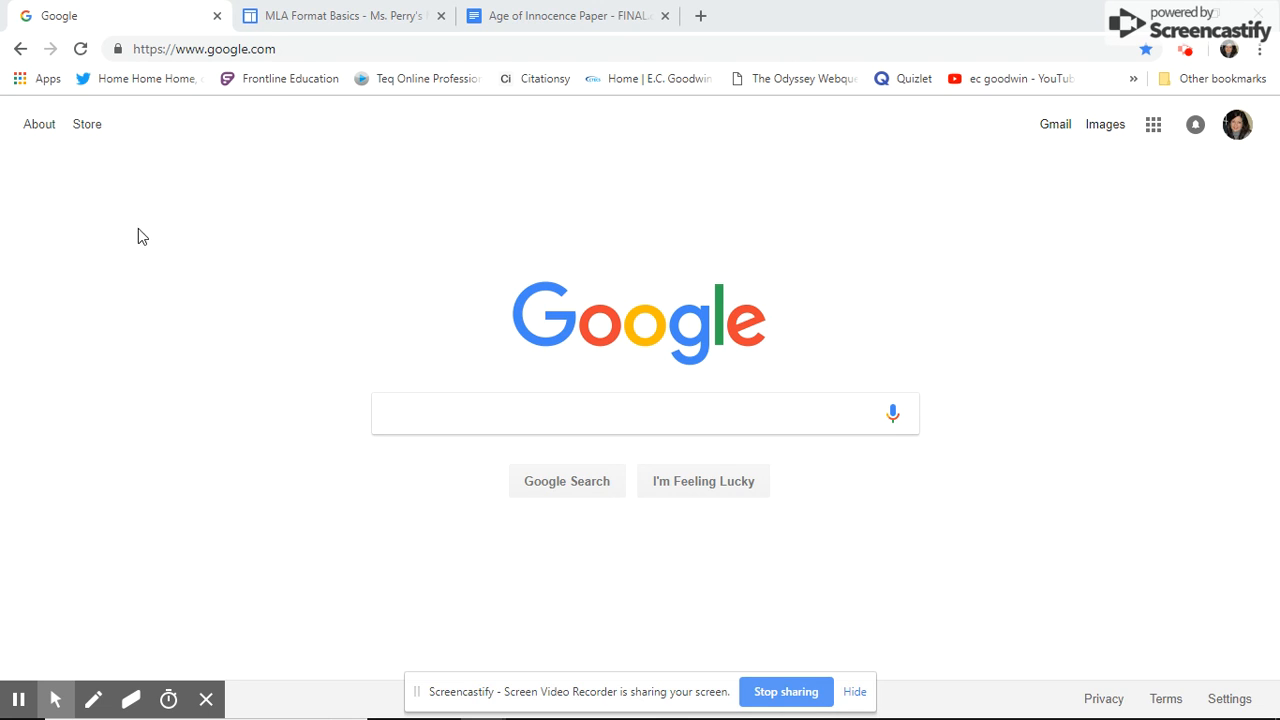
- Read through the MLA Format Basics steps, then view the Age of Innocence Paper sample document
click(339, 19)
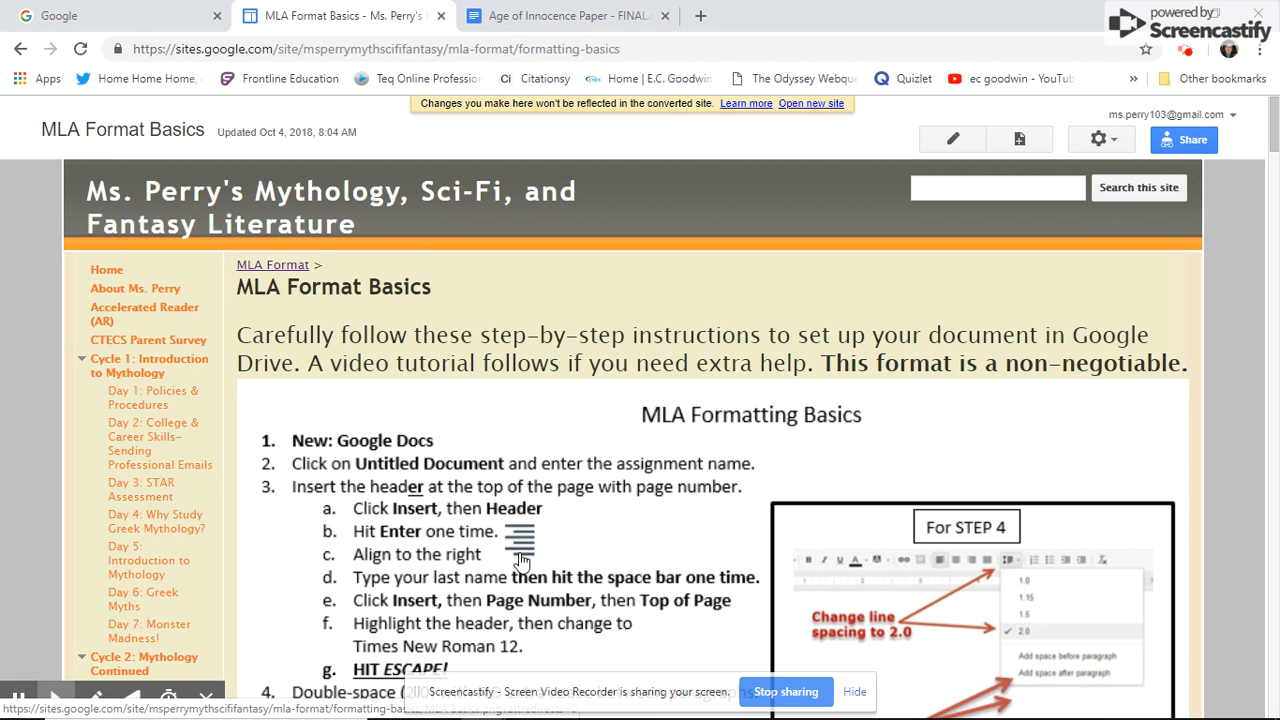
scroll(487, 511, down, 3)
scroll(487, 511, down, 2)
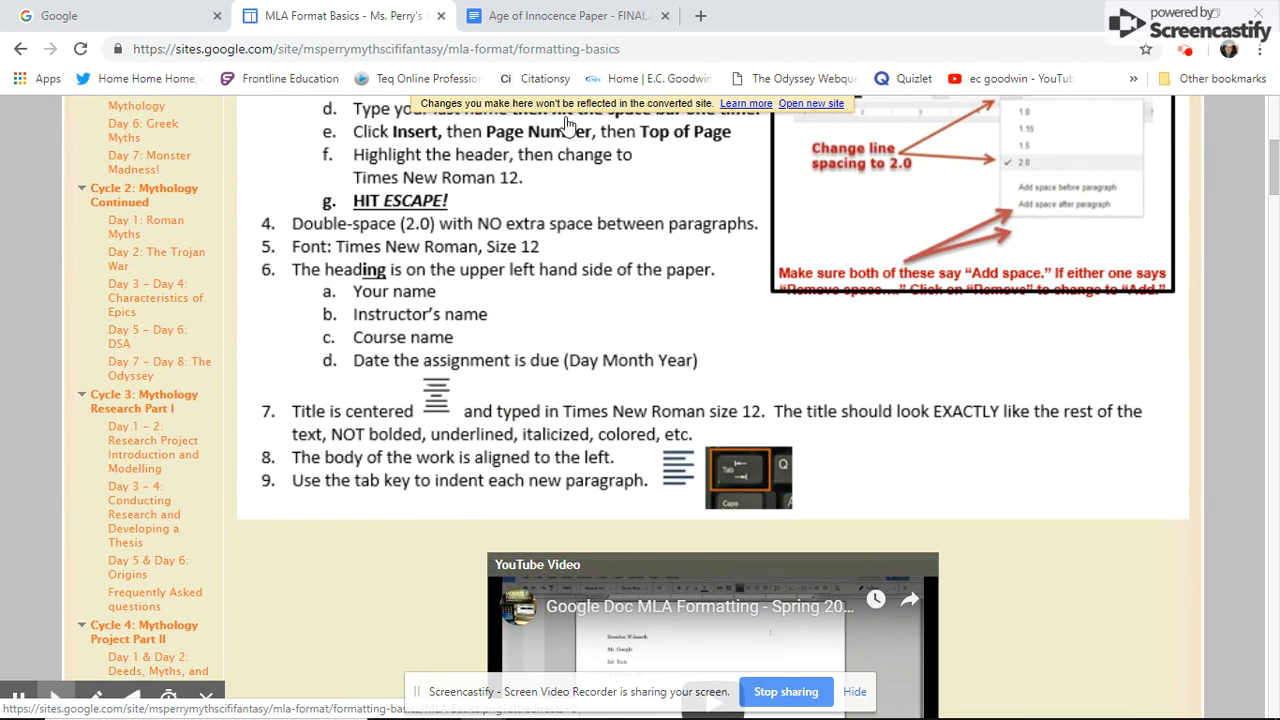
scroll(400, 470, up, 2)
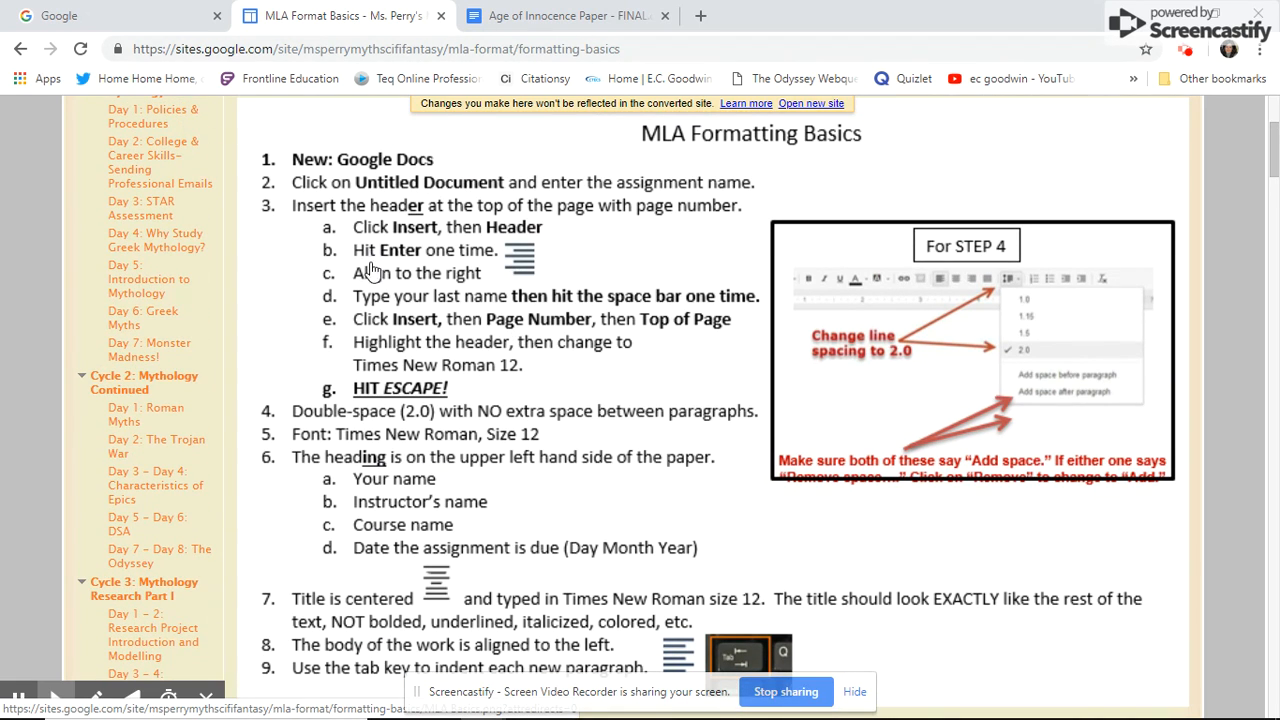
click(557, 28)
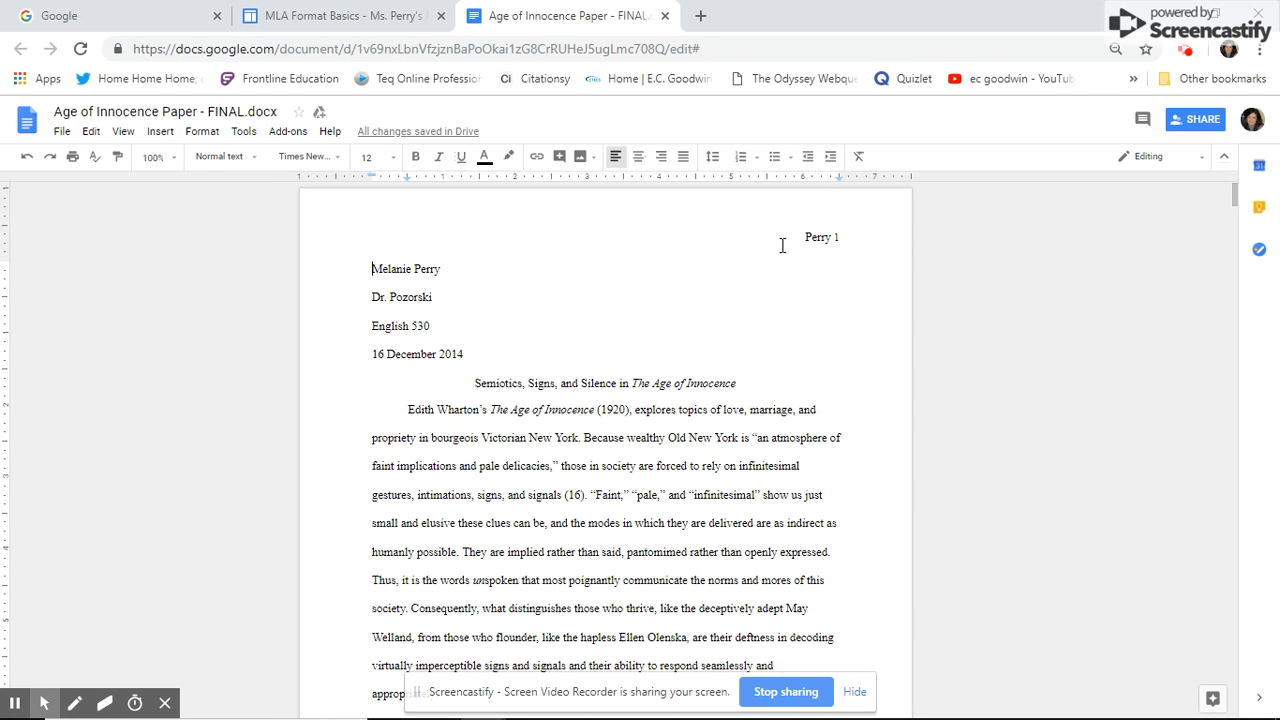
click(851, 237)
scroll(851, 240, down, 9)
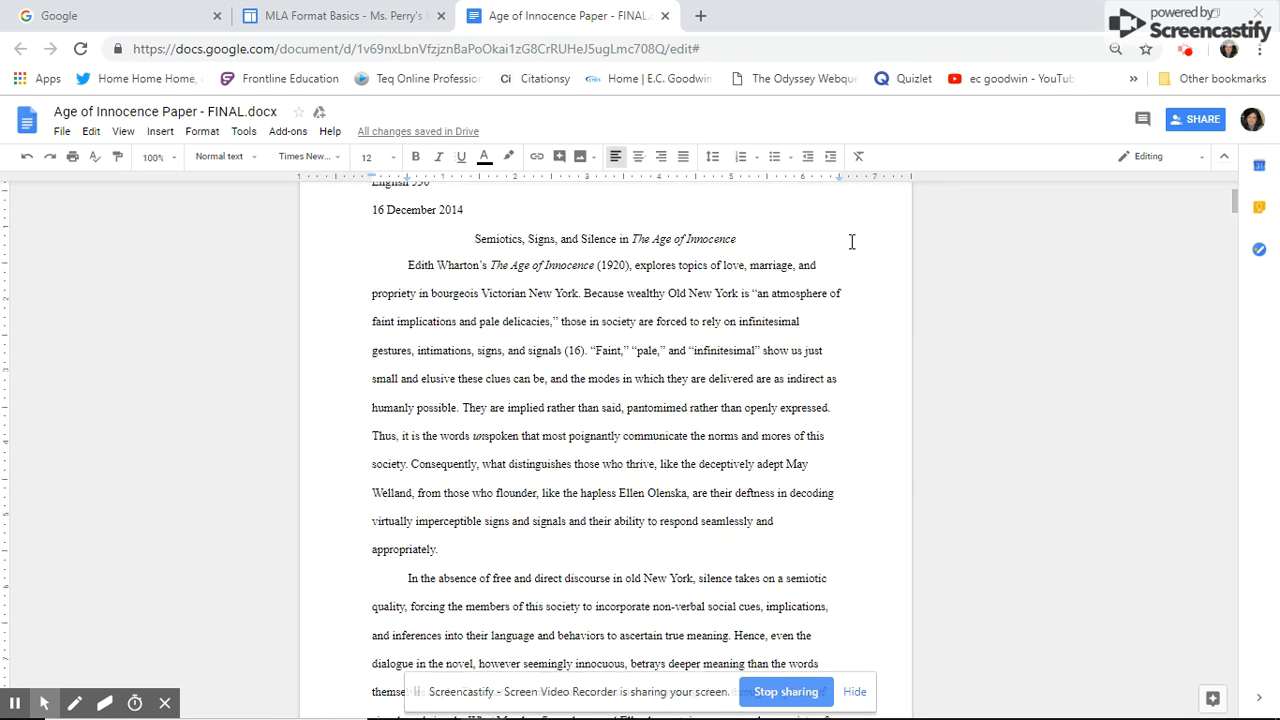
scroll(843, 380, down, 7)
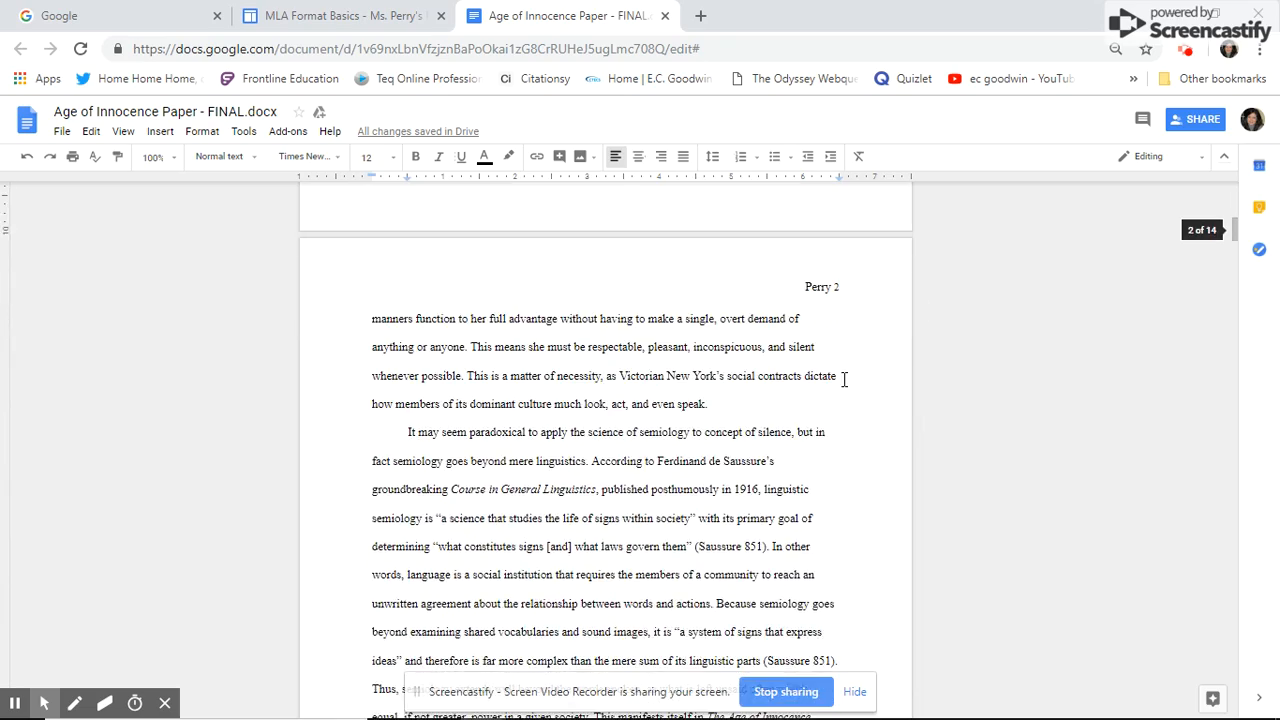
scroll(747, 360, up, 5)
scroll(747, 360, up, 10)
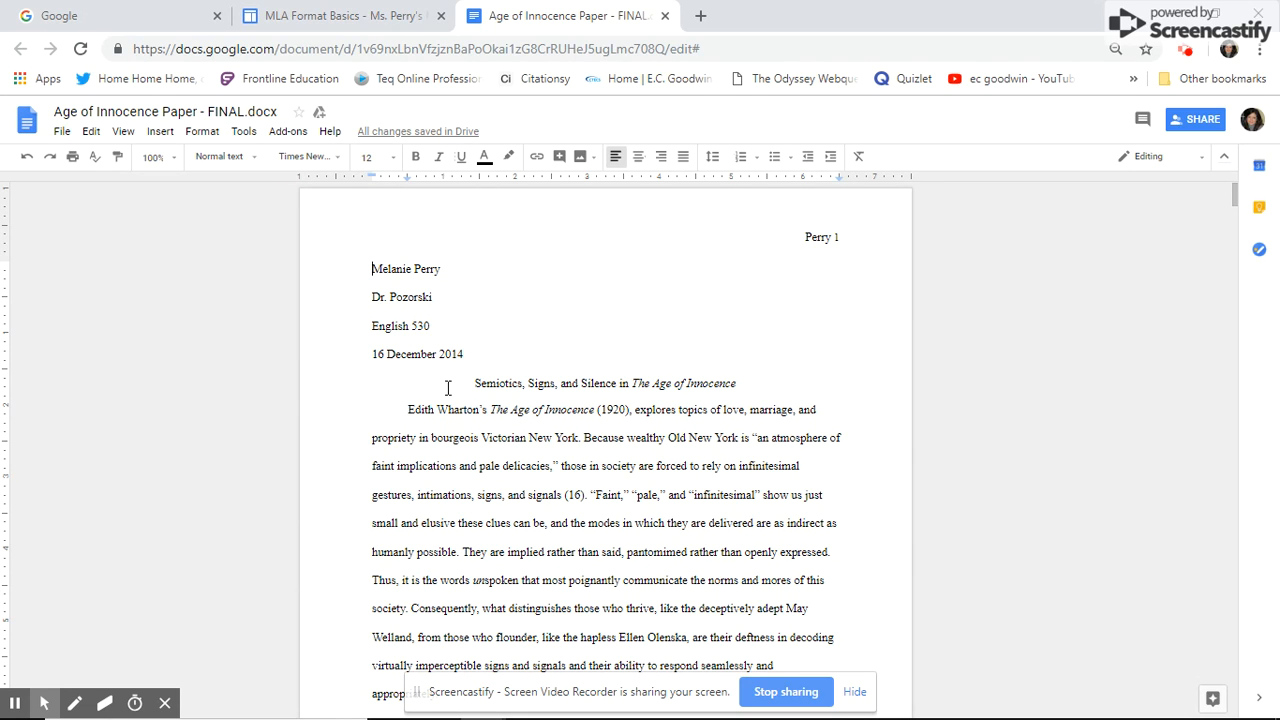
scroll(420, 420, down, 1)
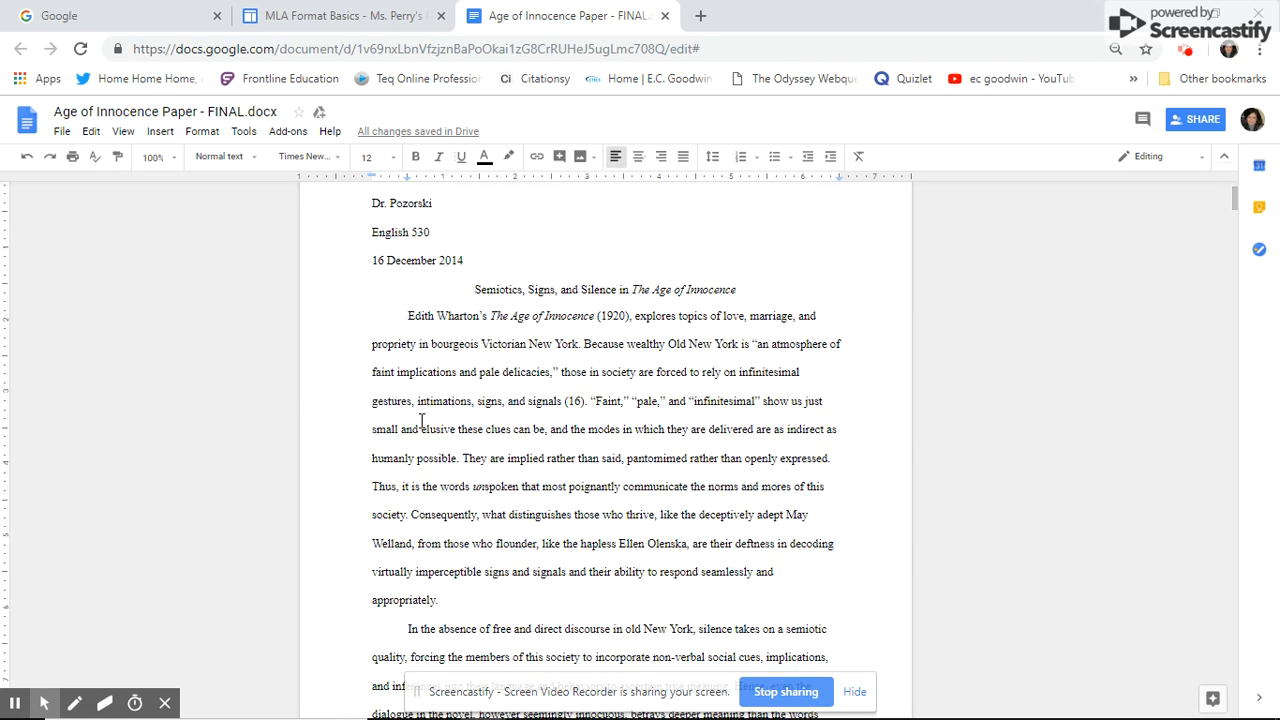
scroll(430, 420, down, 1)
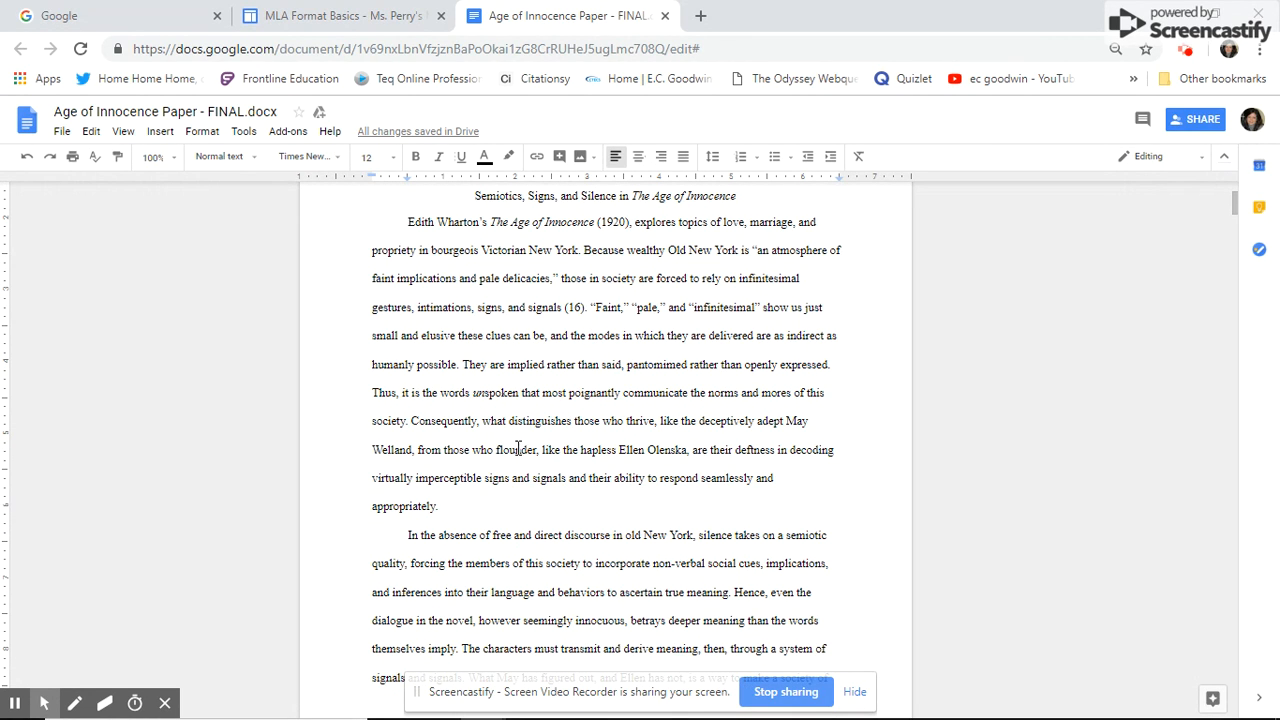
scroll(420, 380, up, 1)
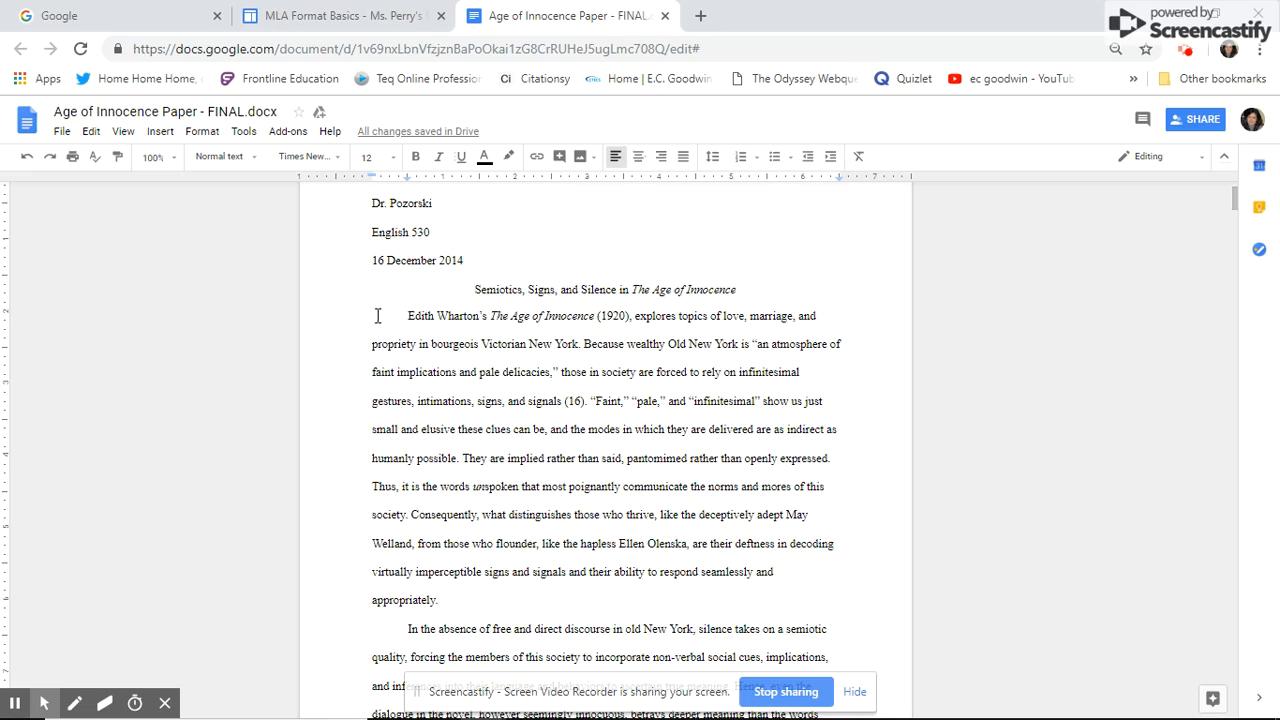
scroll(403, 343, down, 12)
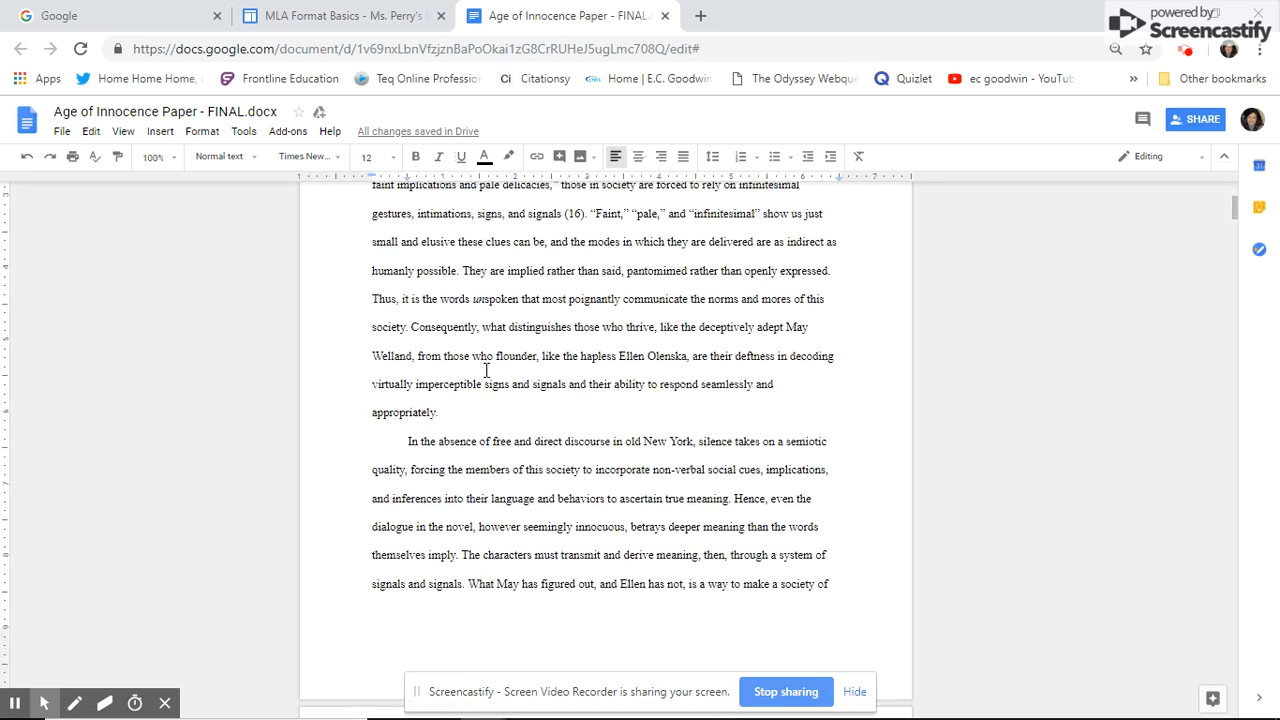
scroll(1212, 252, down, 20)
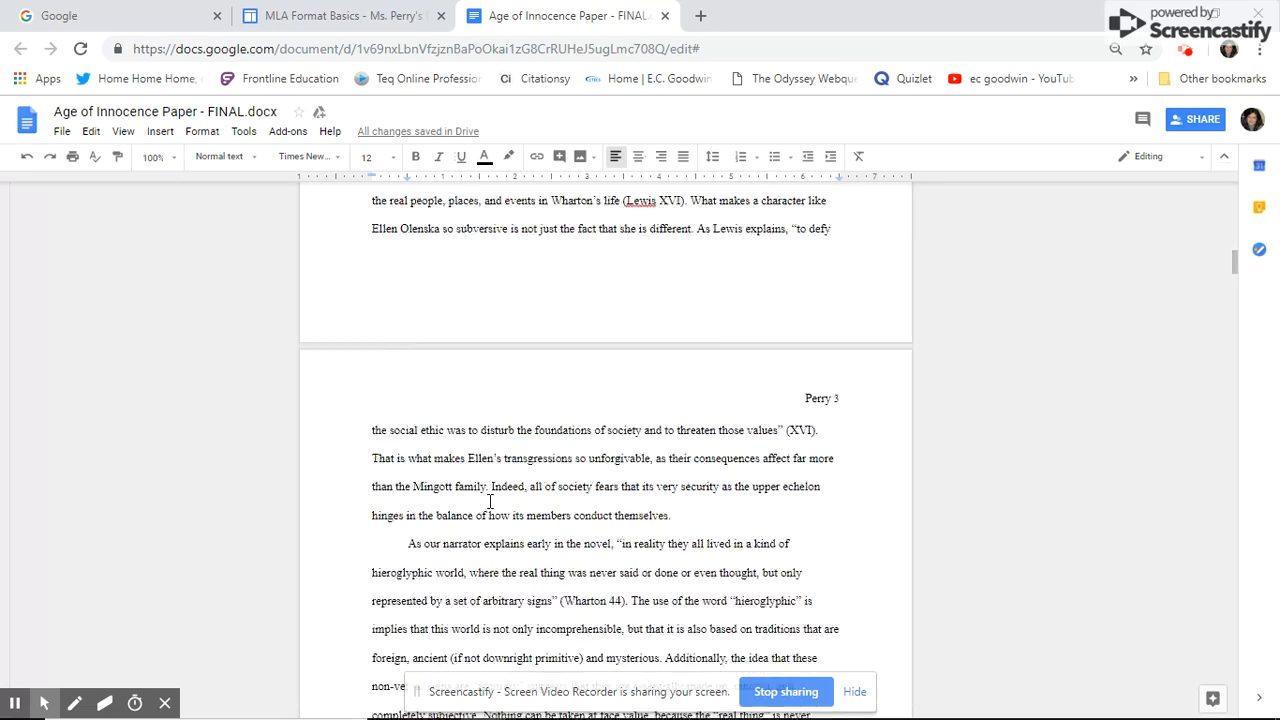
scroll(543, 477, down, 18)
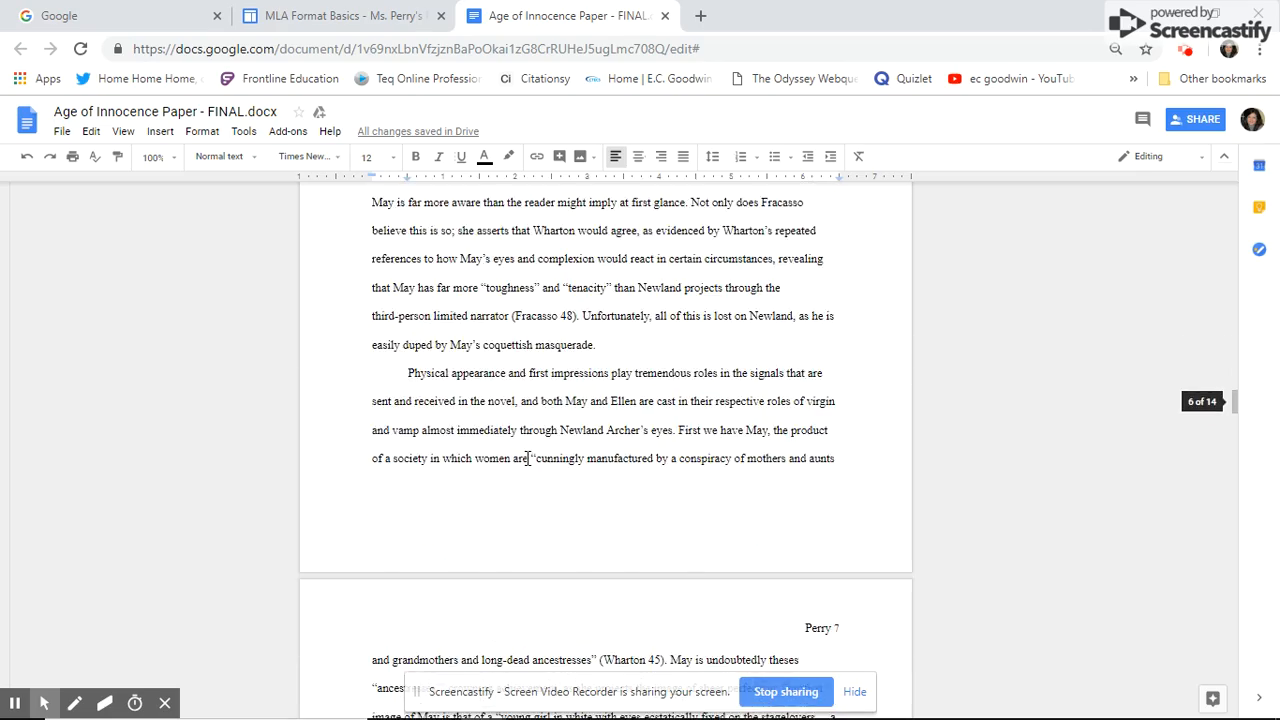
click(1233, 432)
drag(1233, 440, 1237, 198)
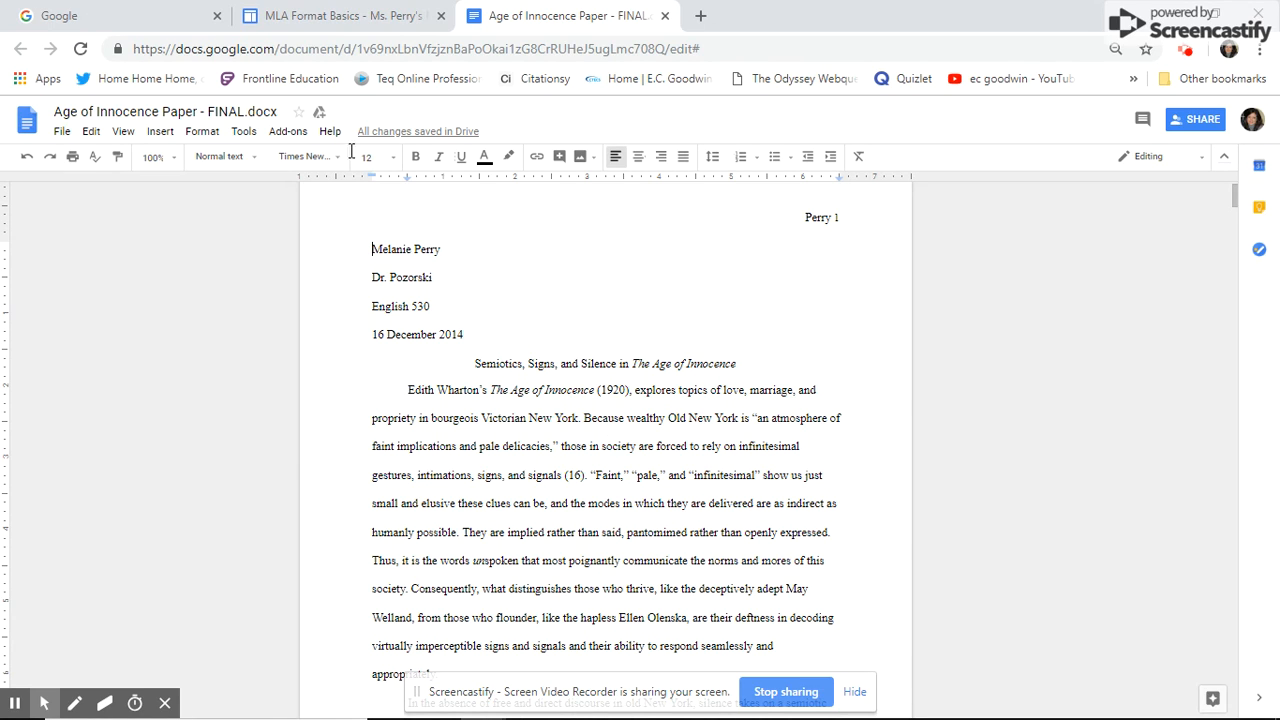
click(78, 22)
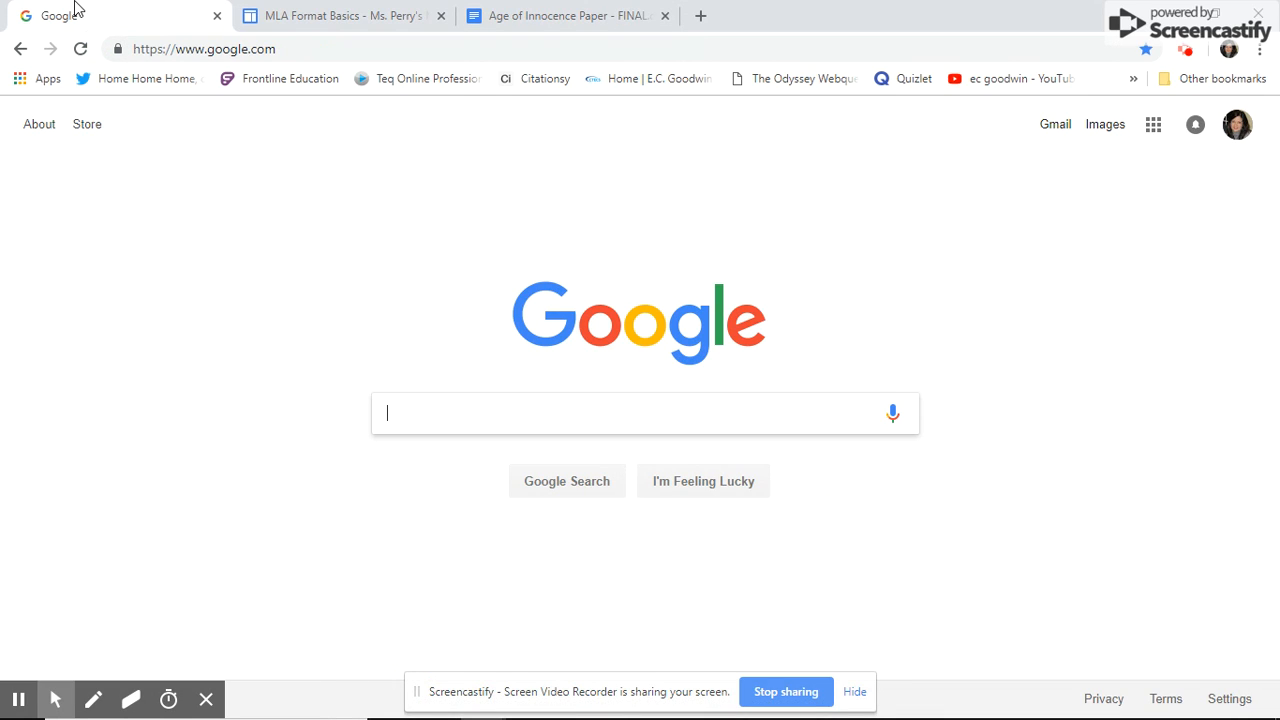
- Go to Google Drive from the Apps grid and create a new blank Google Doc
click(1155, 130)
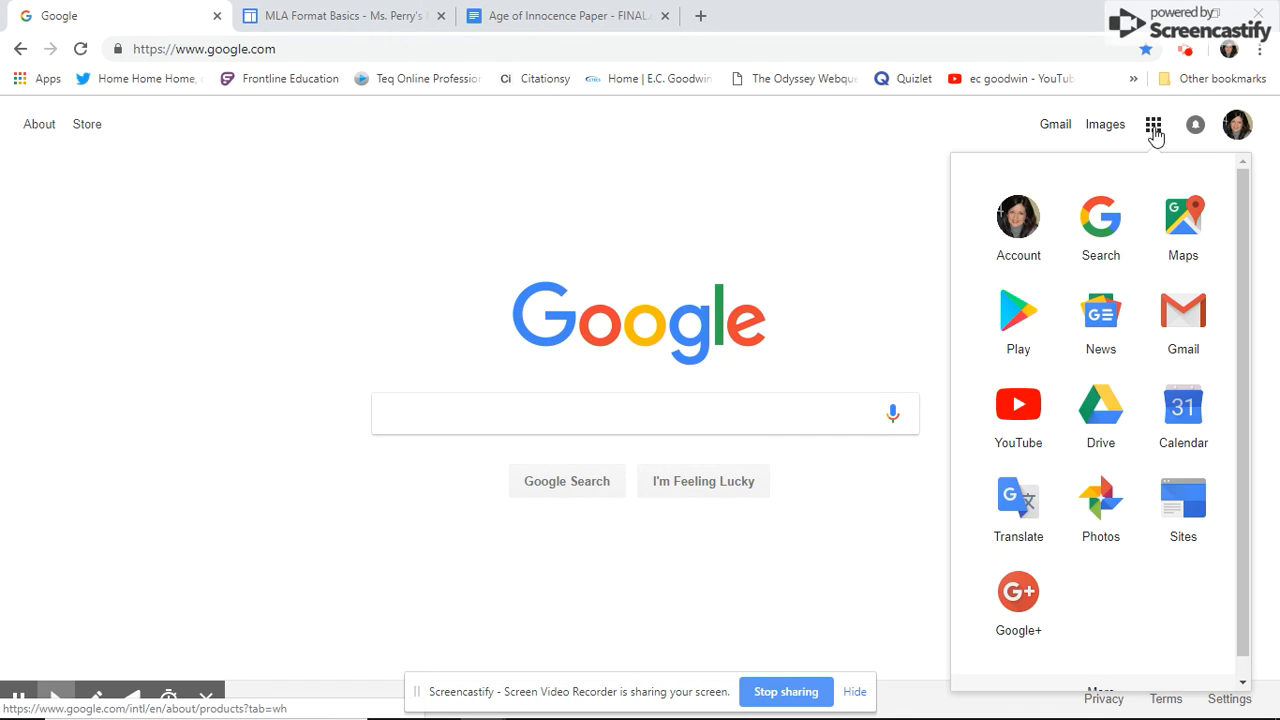
click(1097, 412)
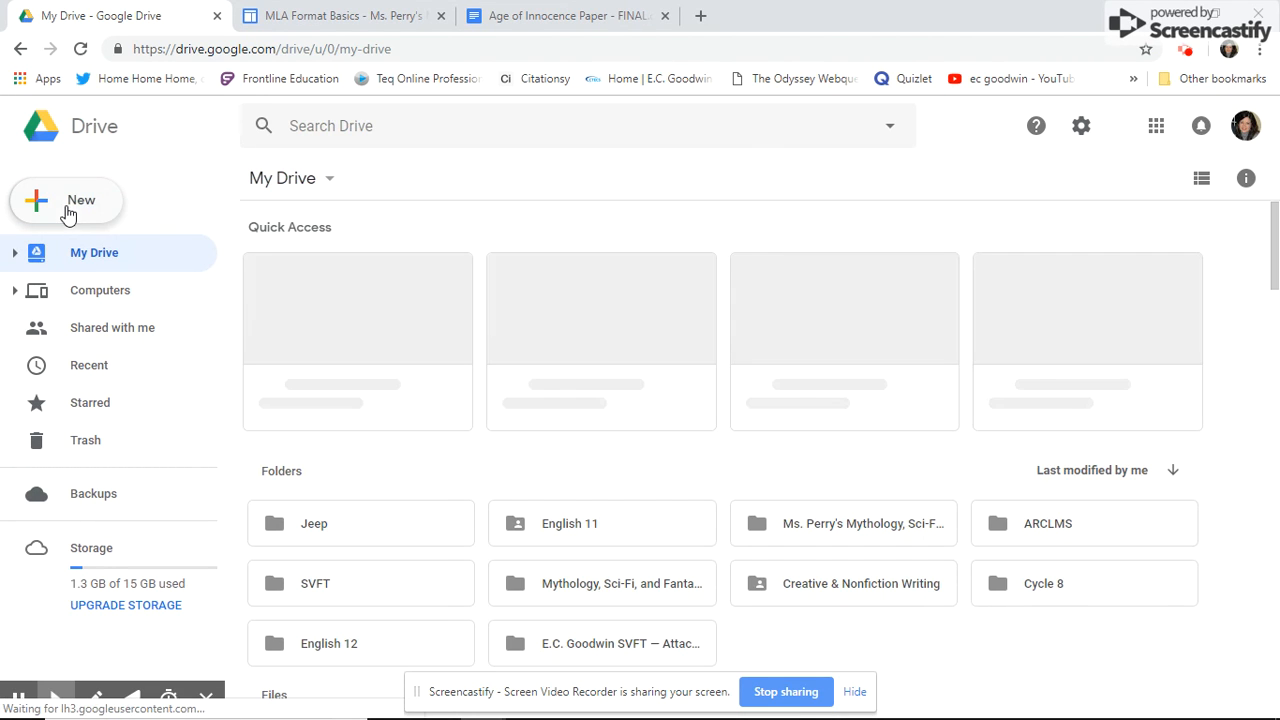
click(77, 212)
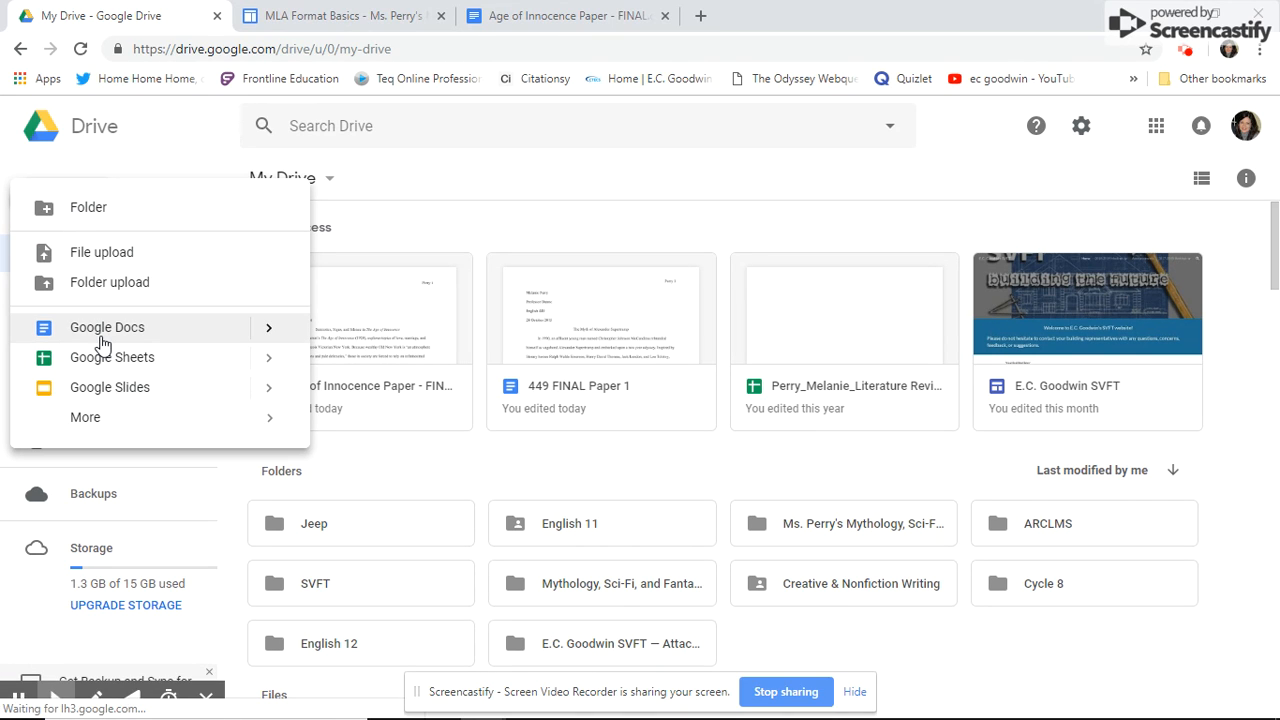
mouse_move(277, 341)
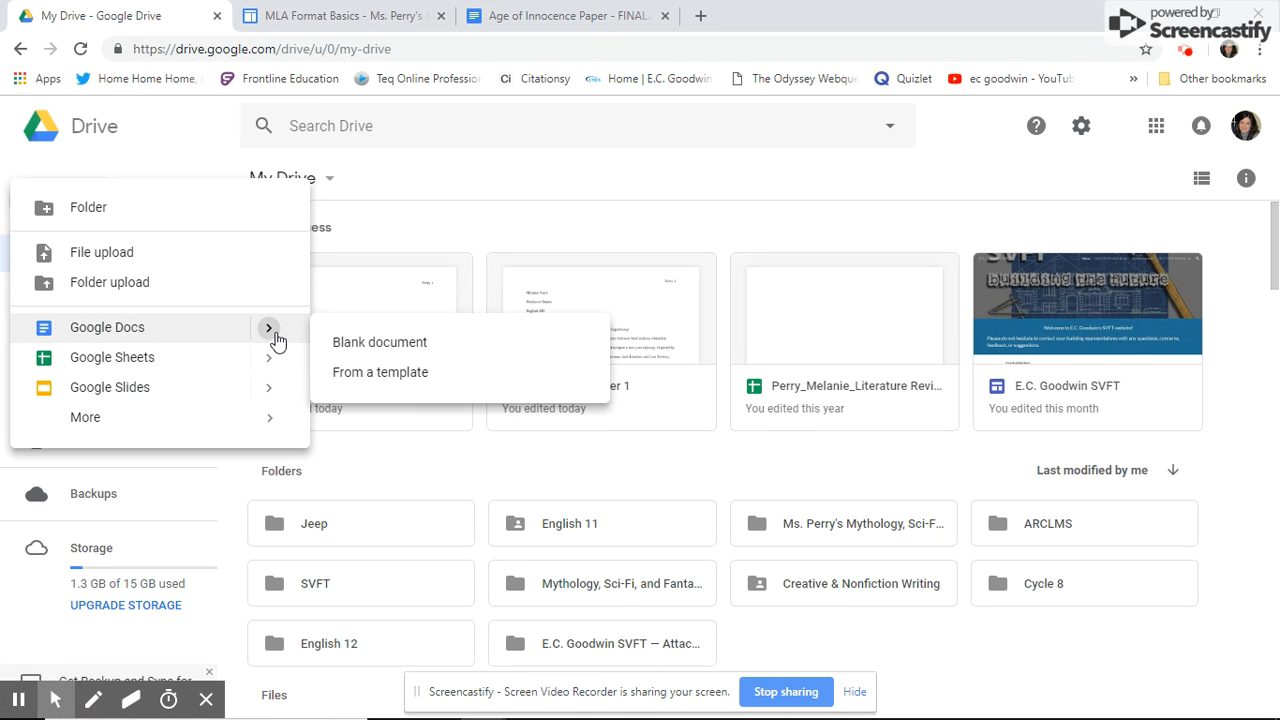
click(423, 345)
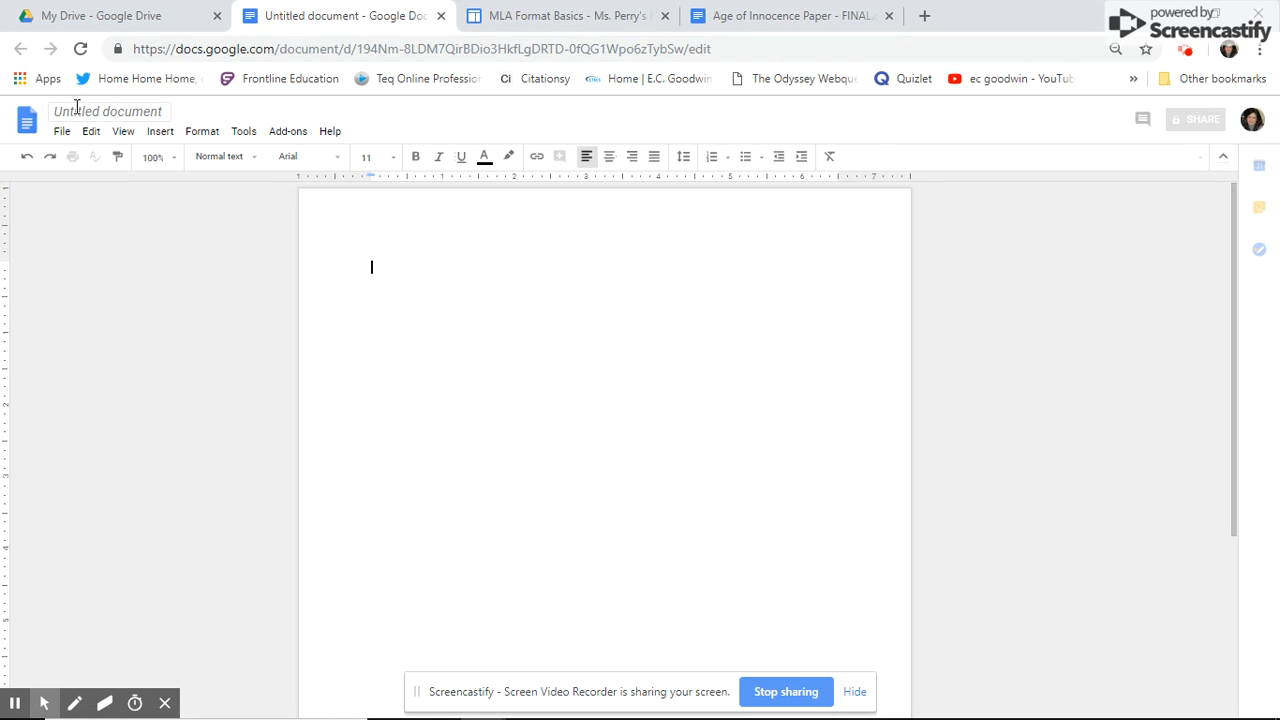
- Title the document with the author's surname plus '_Mythology Research Paper' and return to the page body
click(160, 114)
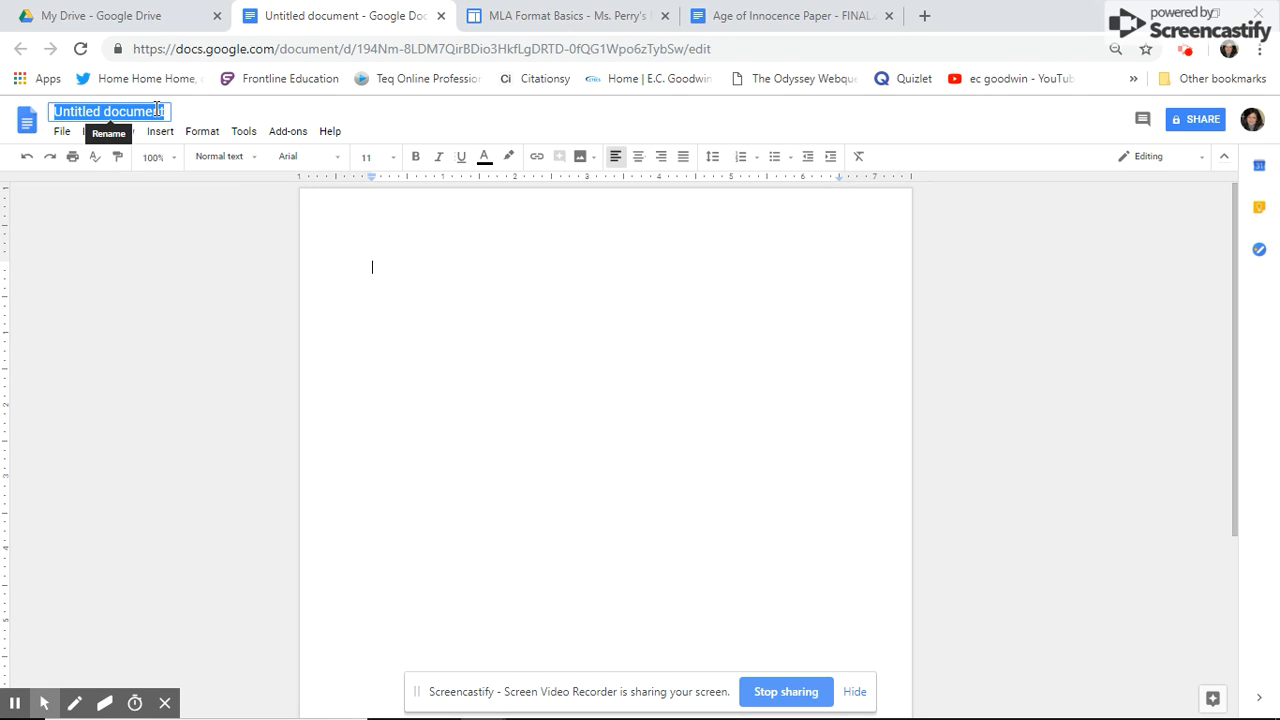
text(Pe)
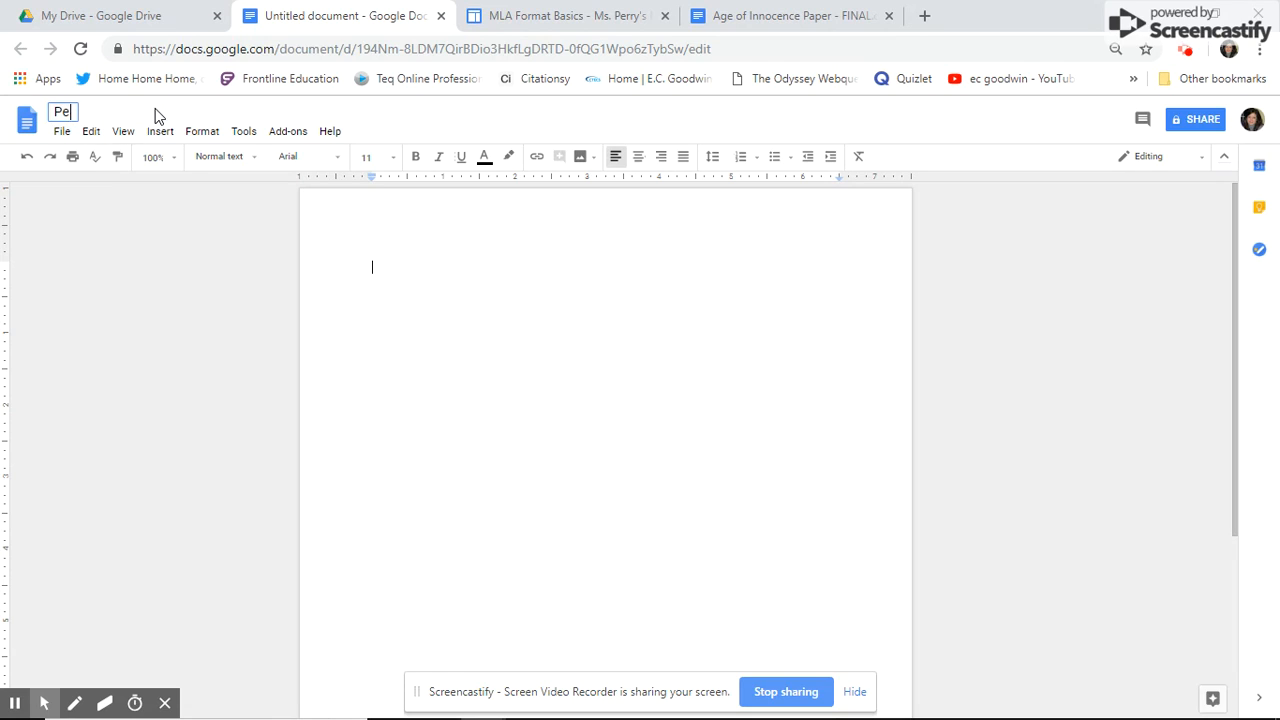
text(rry_)
text(Mythology Research Paper)
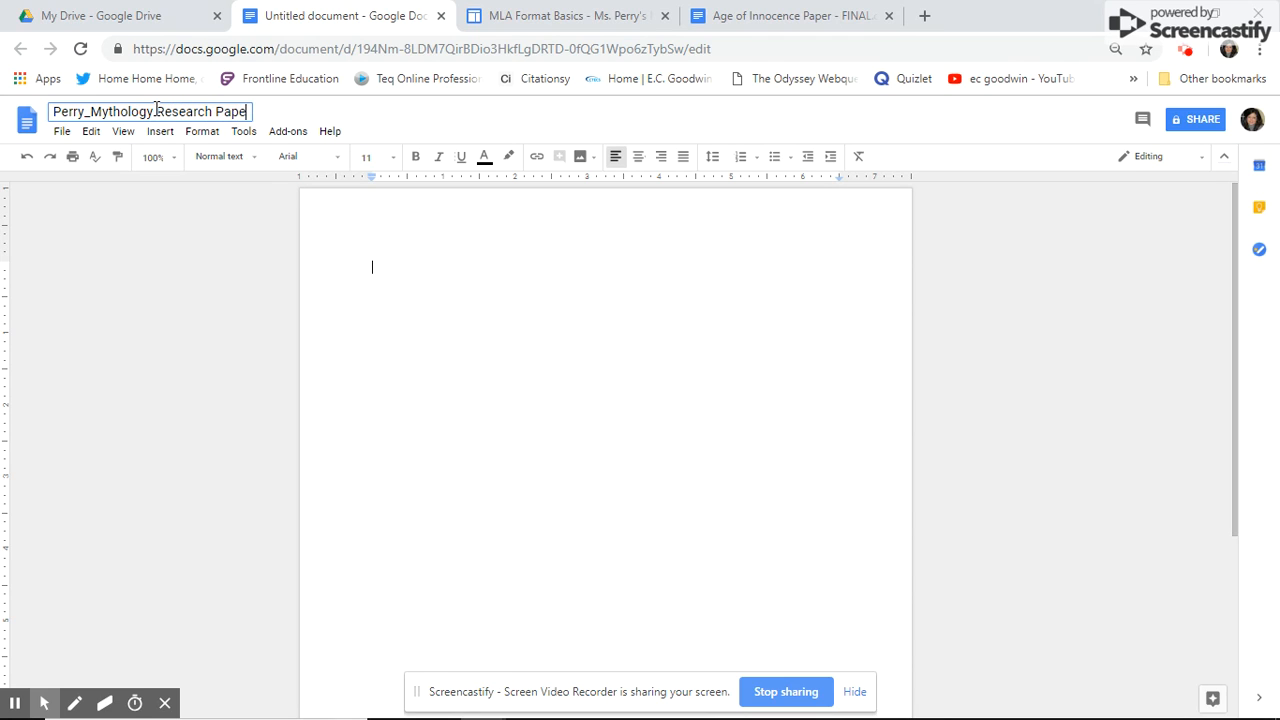
click(375, 245)
click(380, 266)
click(369, 262)
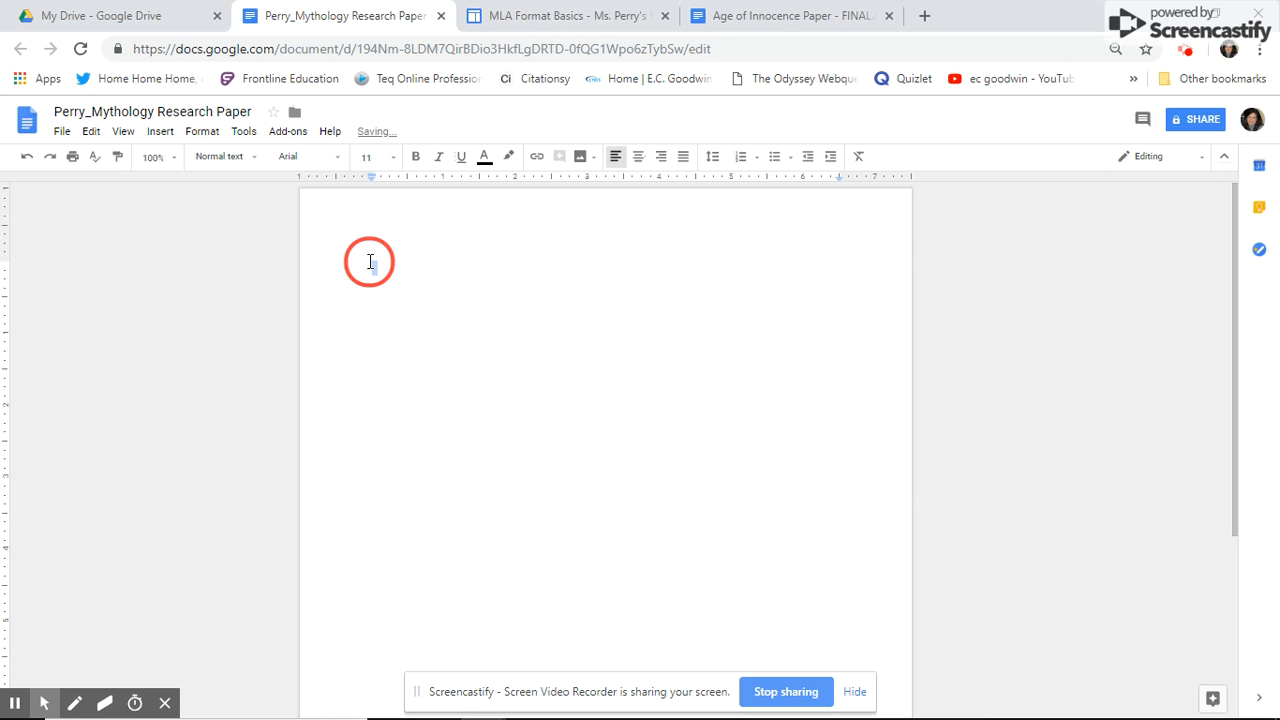
- Add a right-aligned header with the author's surname followed by the page number
click(160, 137)
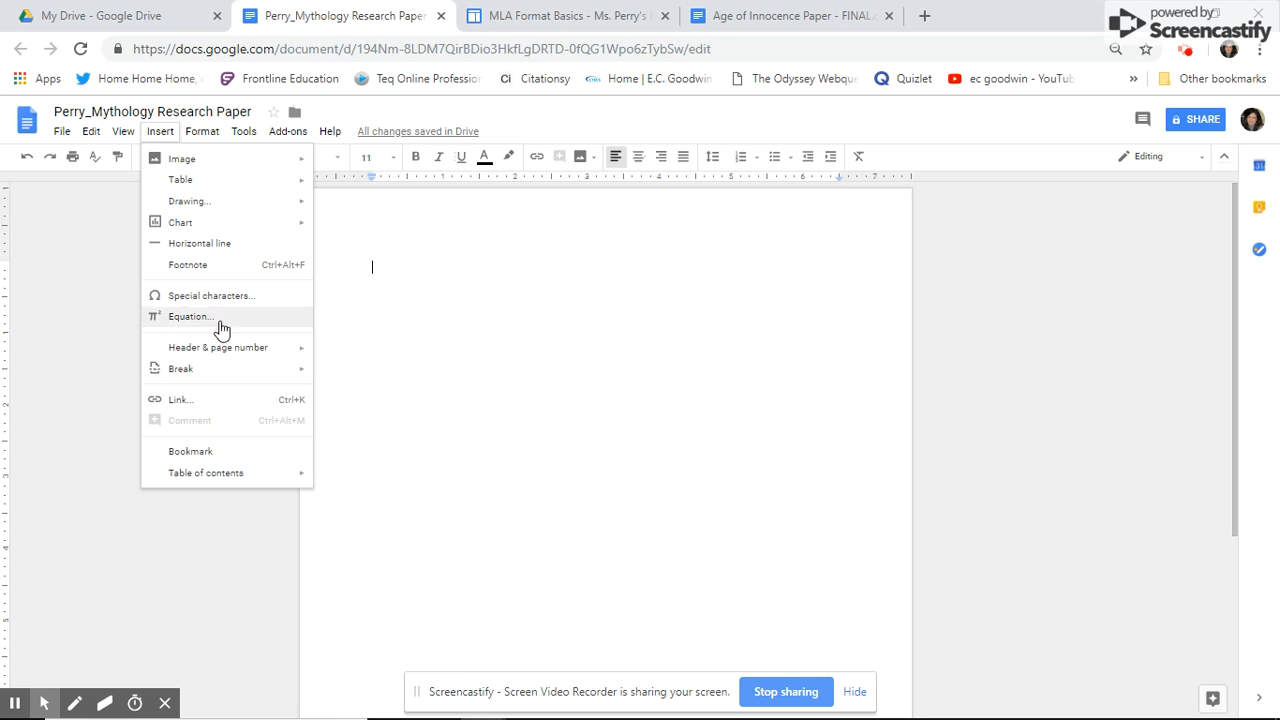
mouse_move(293, 352)
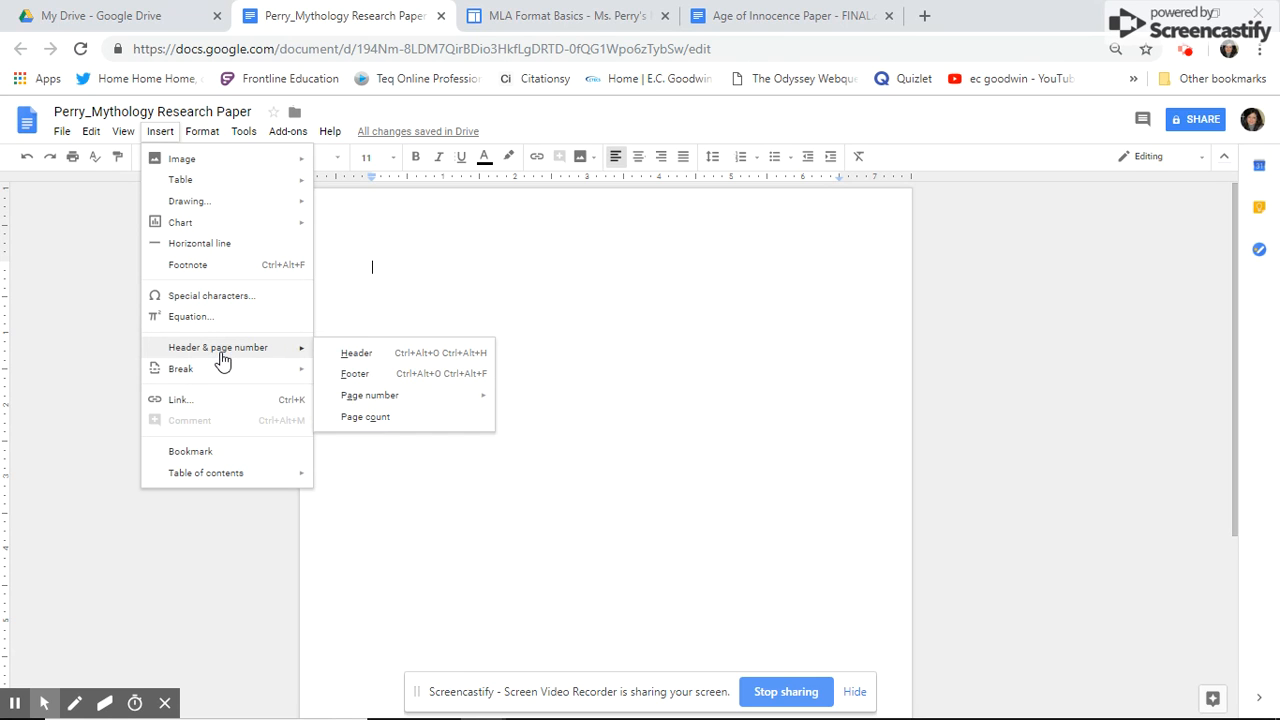
click(397, 360)
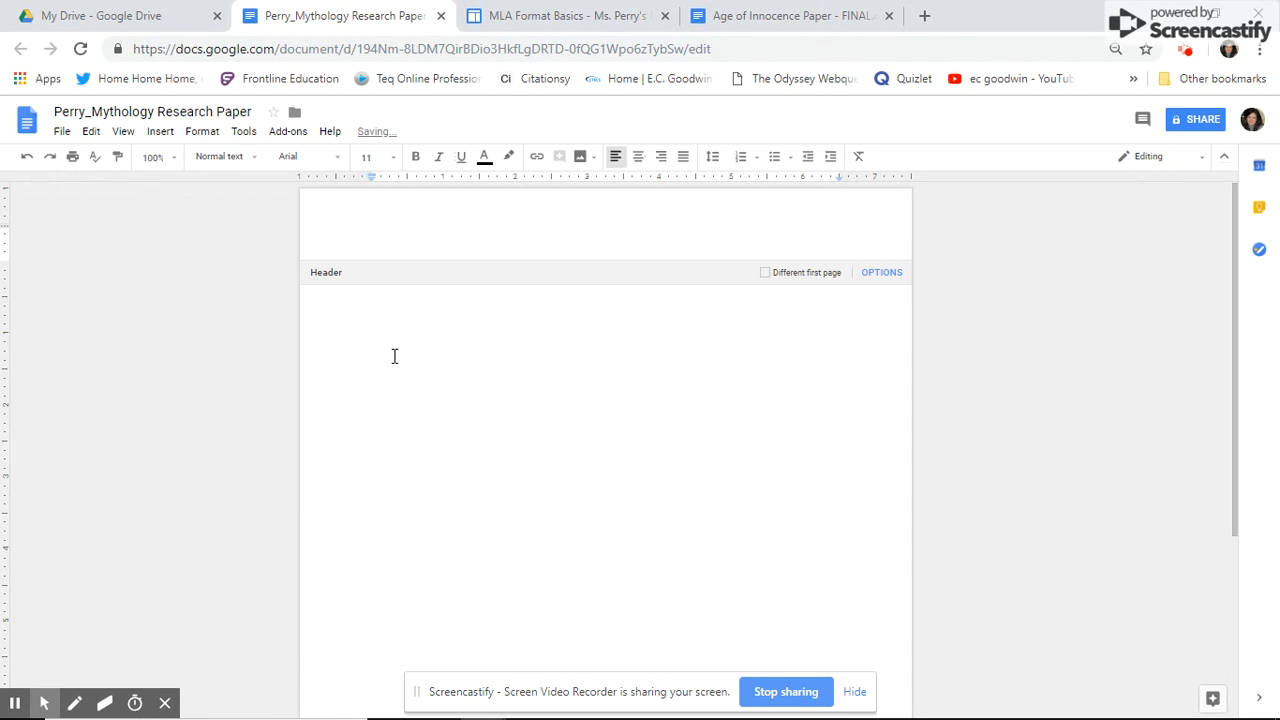
click(661, 157)
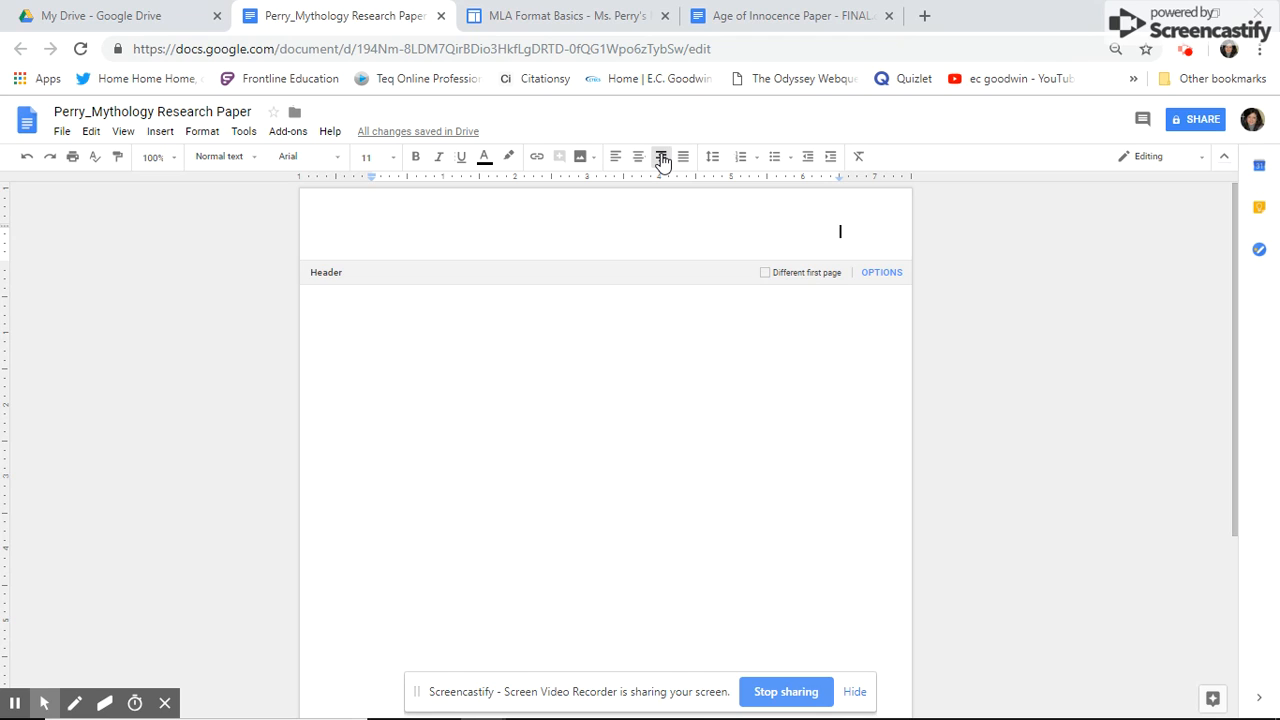
text(Perry)
click(162, 134)
mouse_move(219, 357)
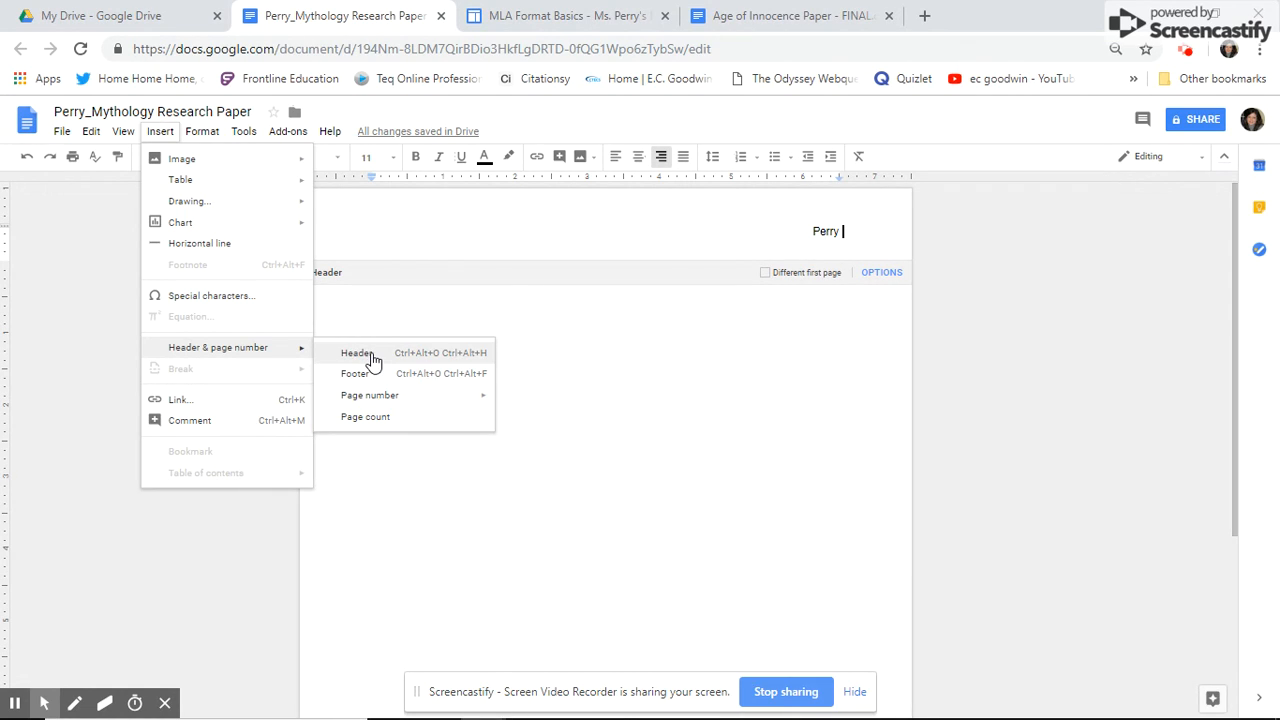
mouse_move(369, 400)
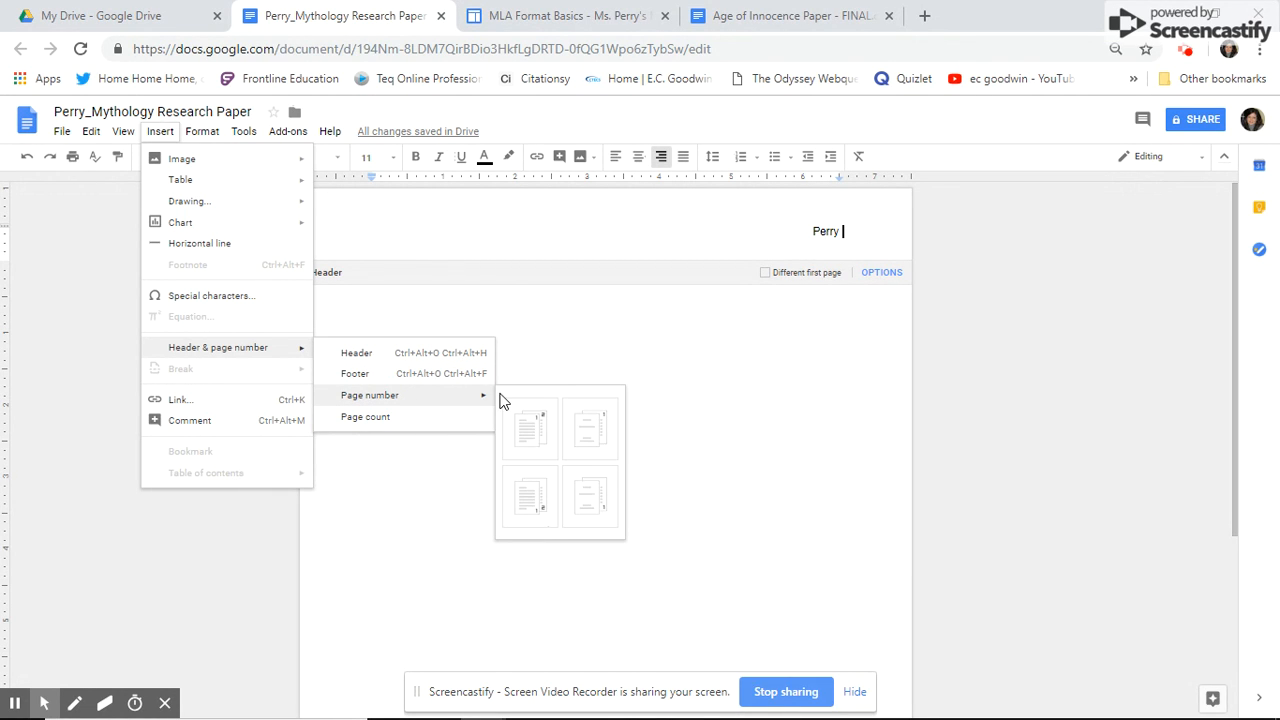
click(534, 447)
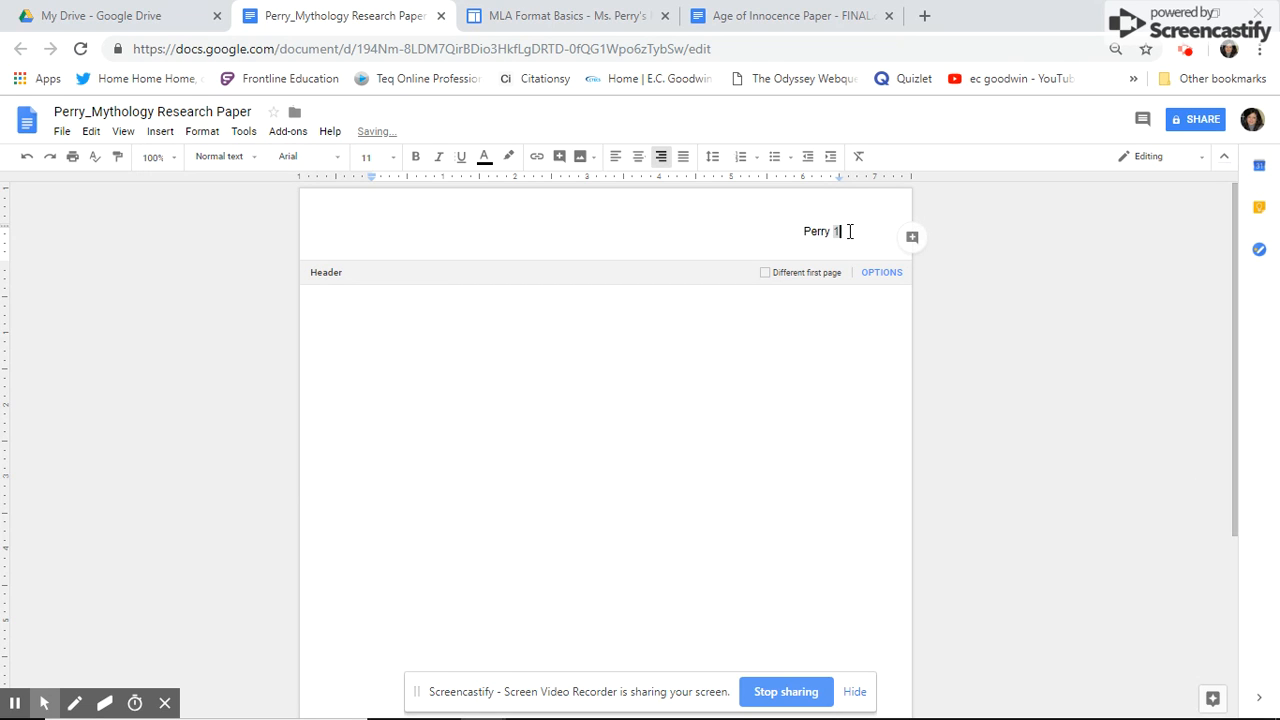
- Set the header text to Times New Roman, size 12
drag(848, 231, 802, 231)
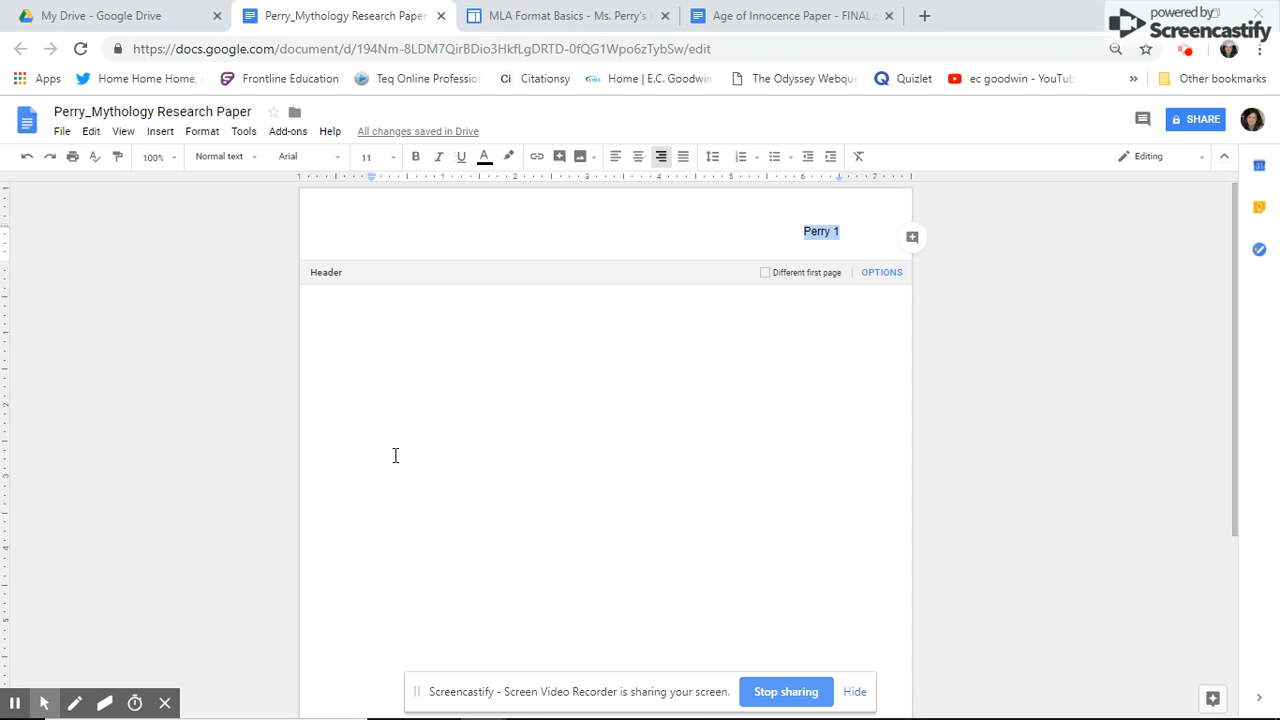
click(335, 158)
click(331, 215)
click(393, 162)
click(372, 272)
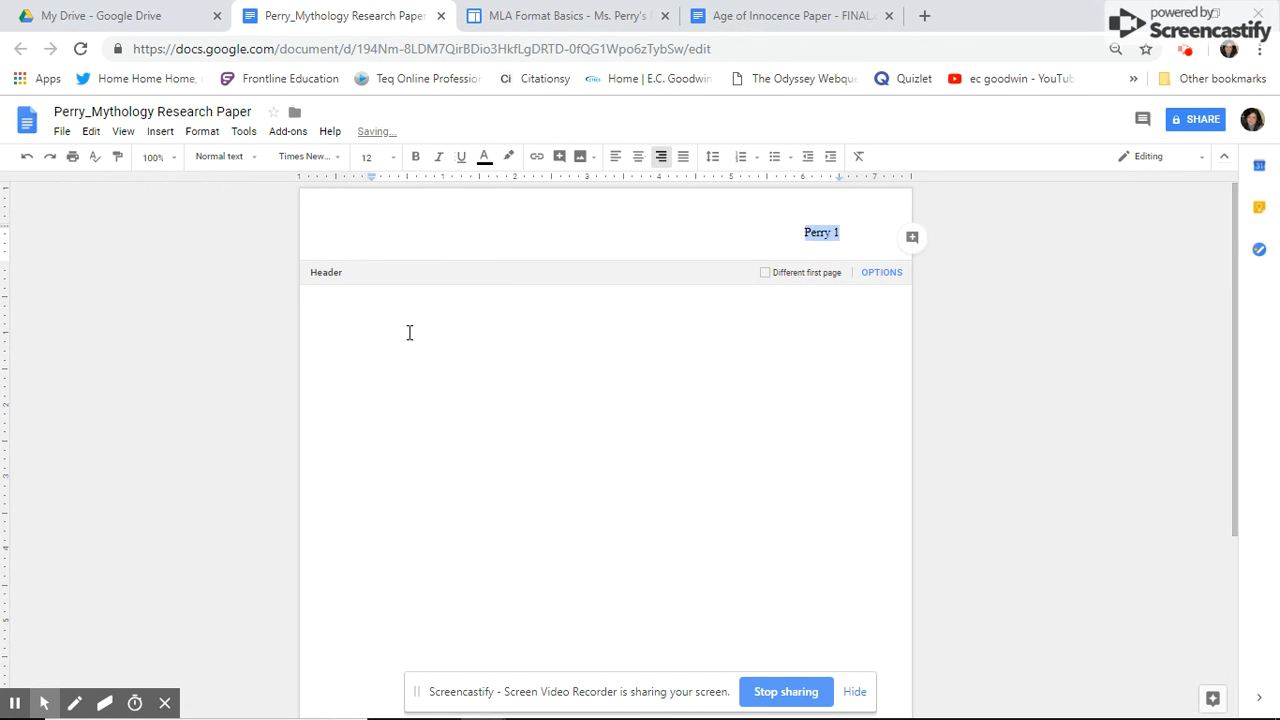
- Leave the header and set the body text to Times New Roman, size 12
click(351, 290)
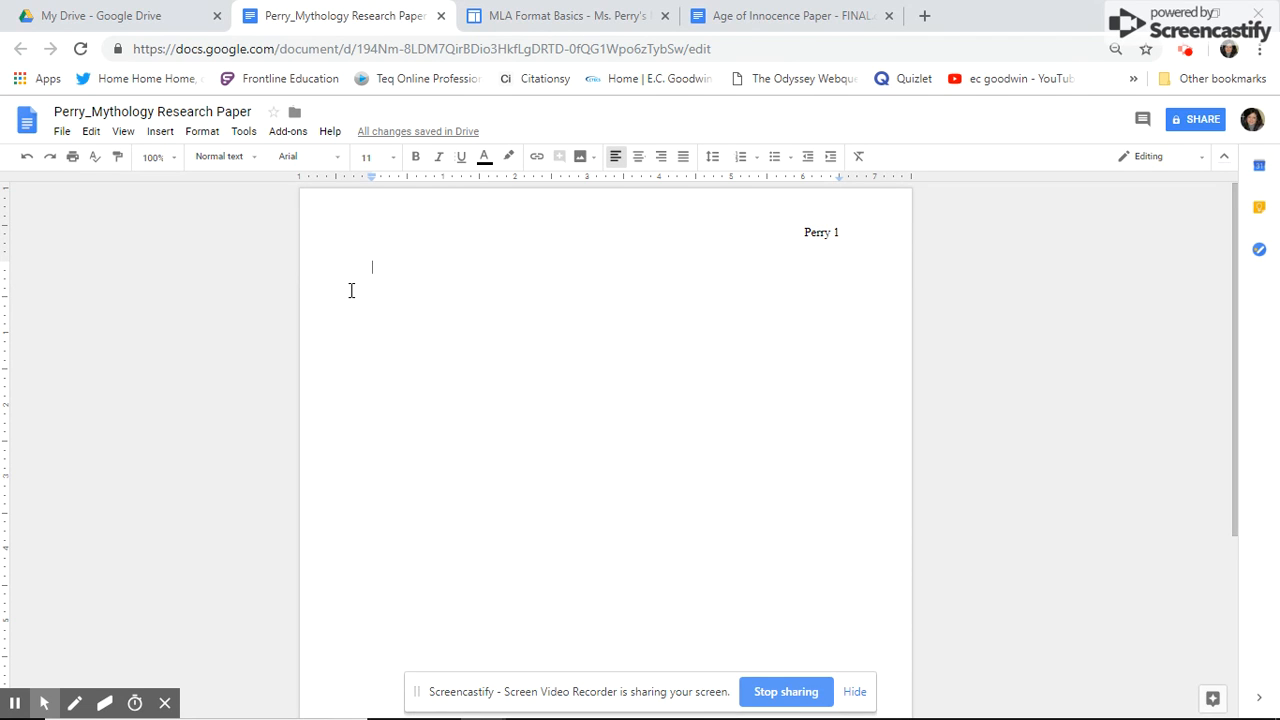
click(337, 165)
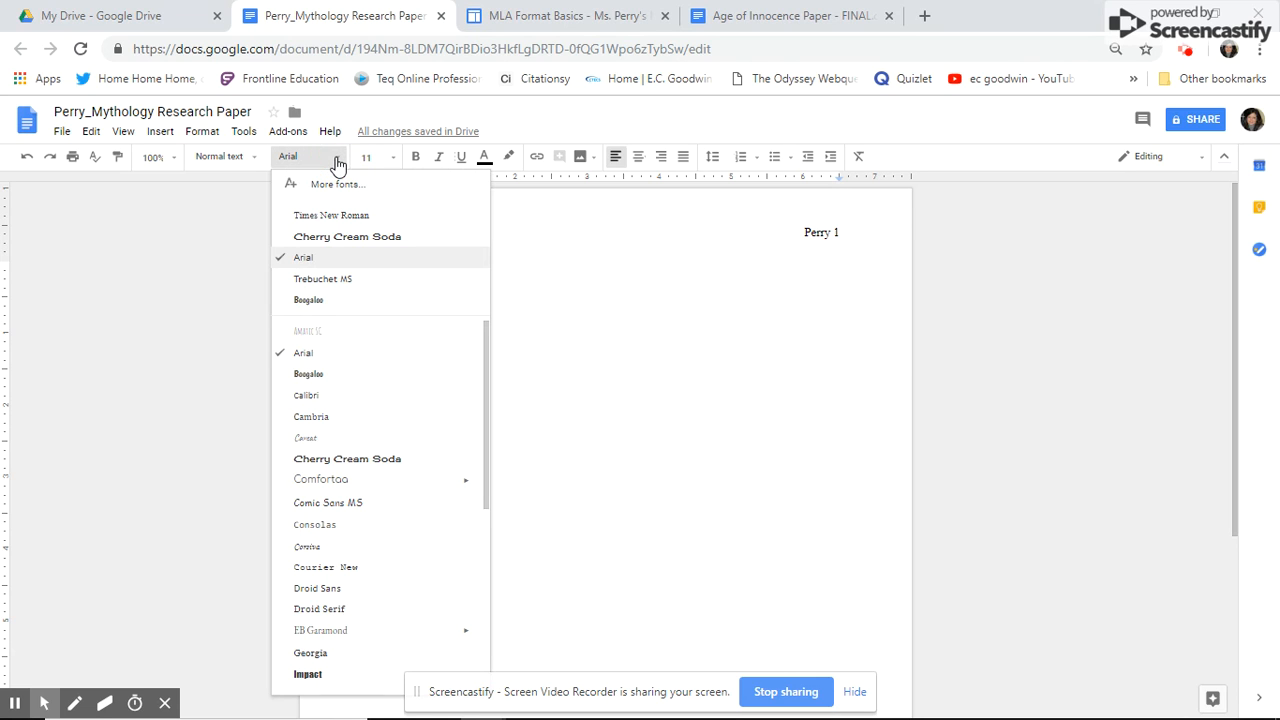
click(332, 216)
click(394, 165)
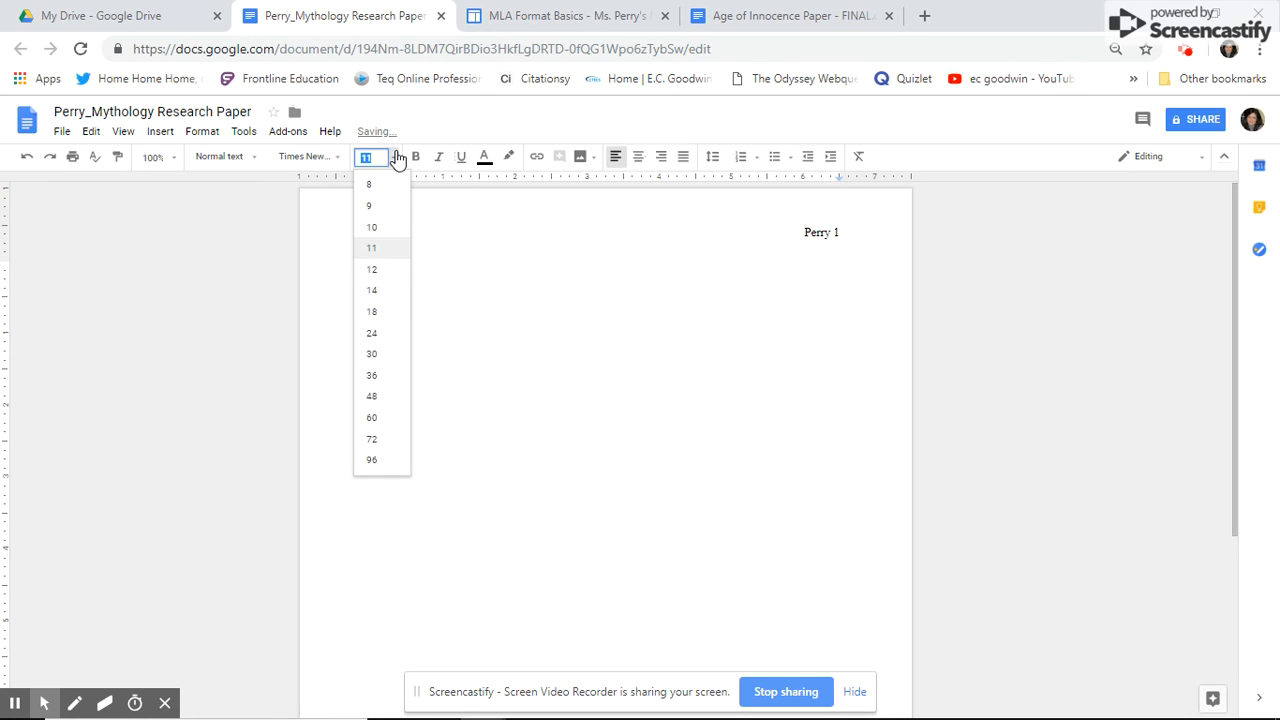
click(389, 270)
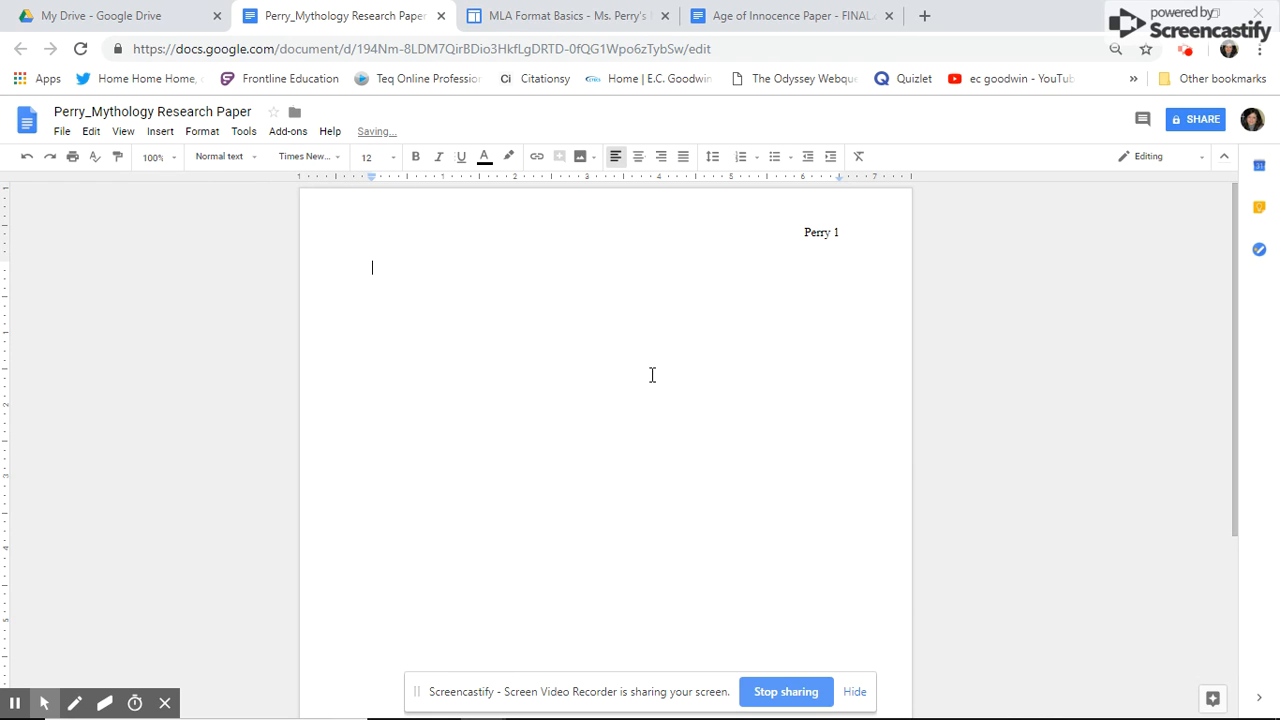
- Make the body text double-spaced
click(713, 159)
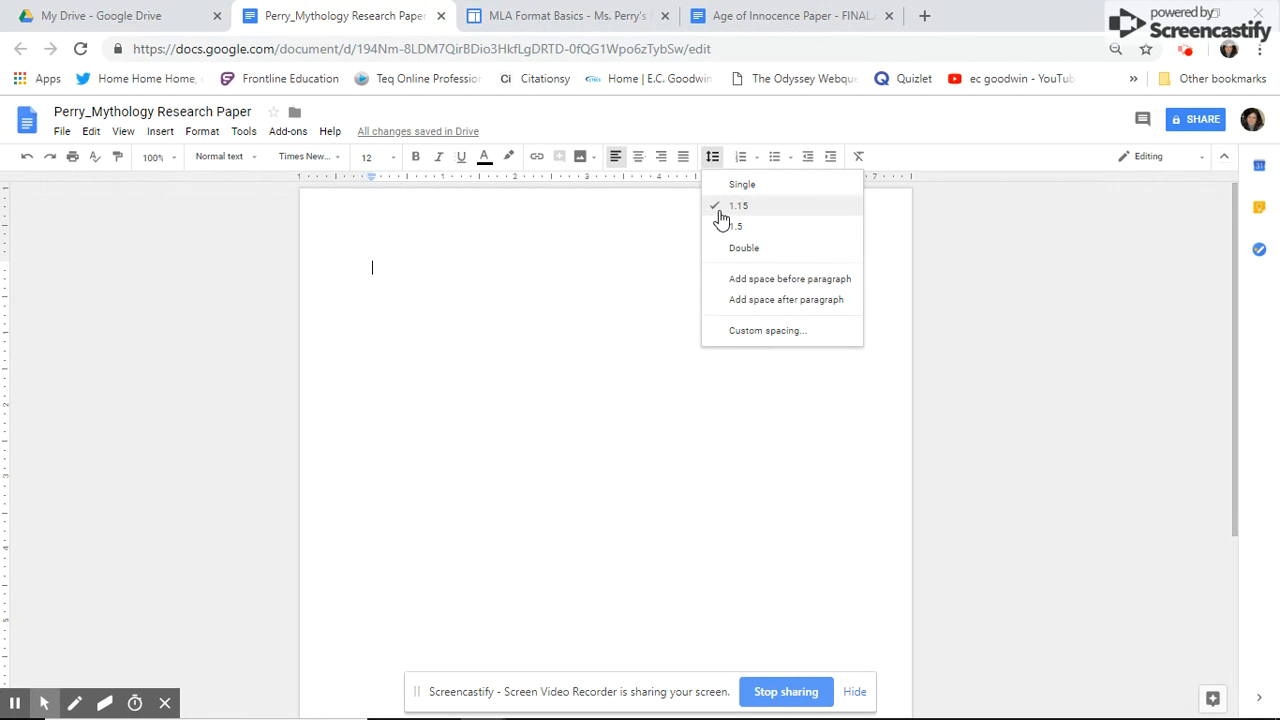
click(741, 247)
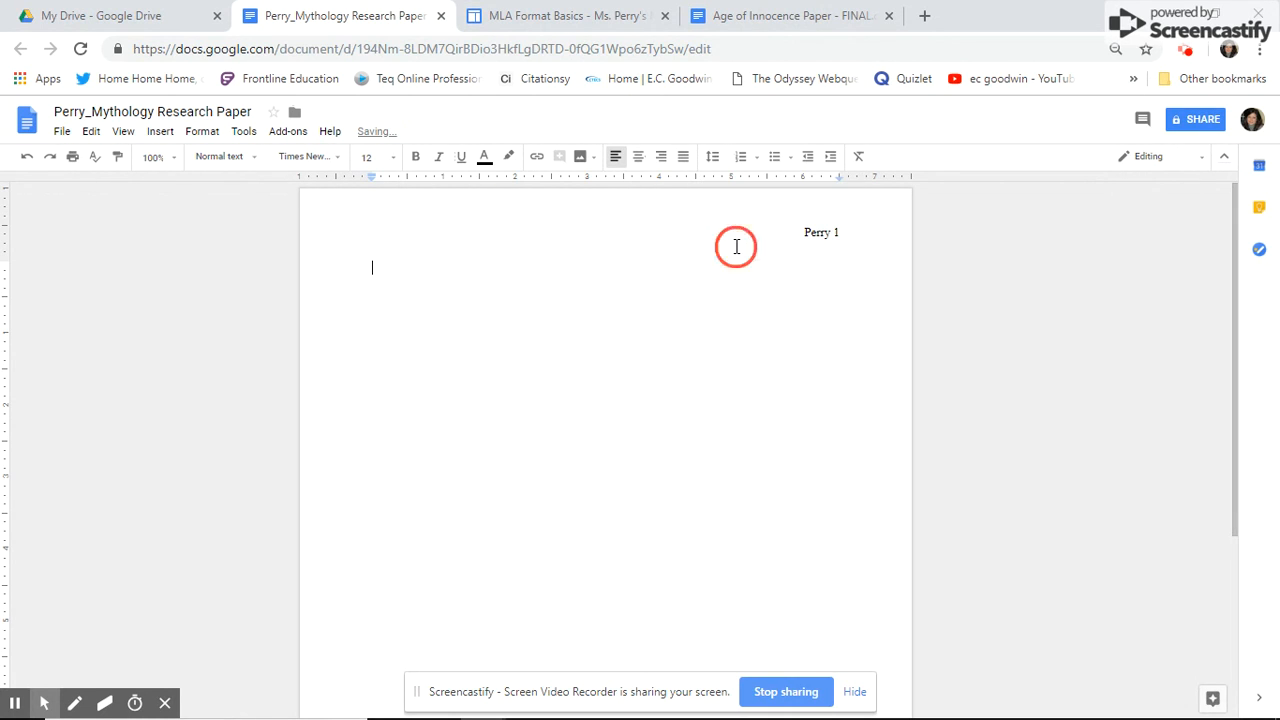
click(713, 160)
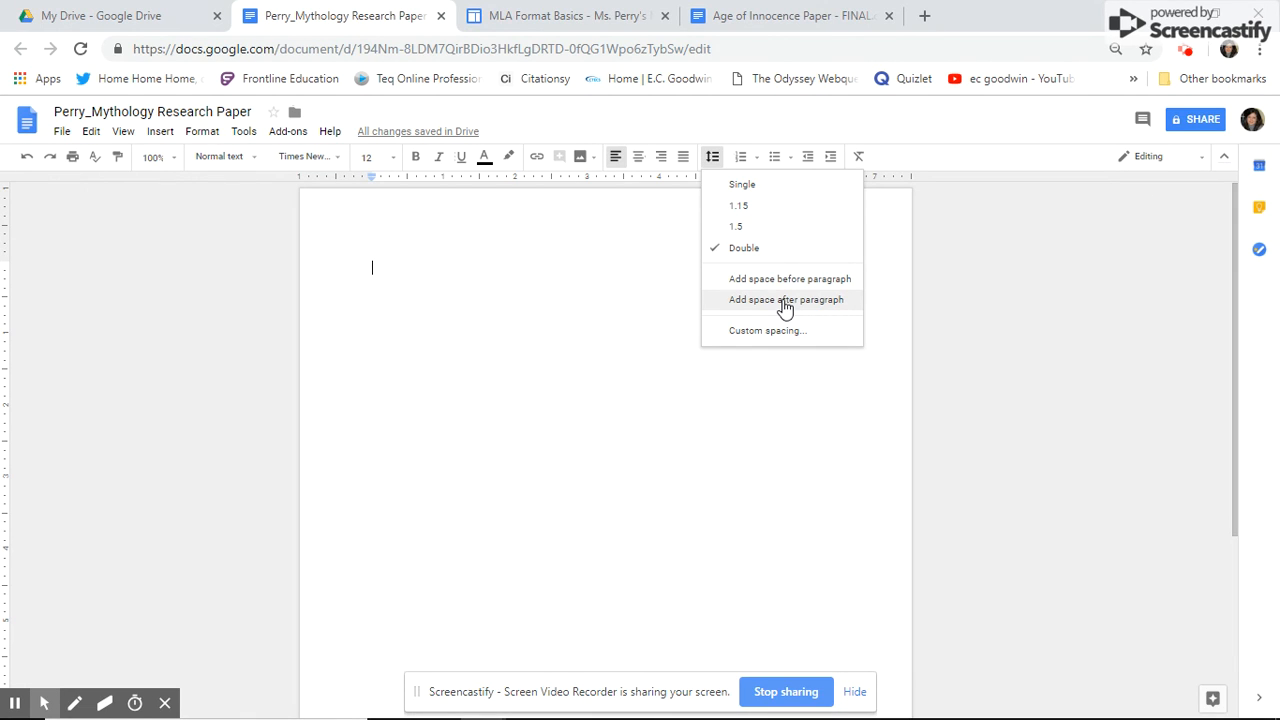
click(384, 266)
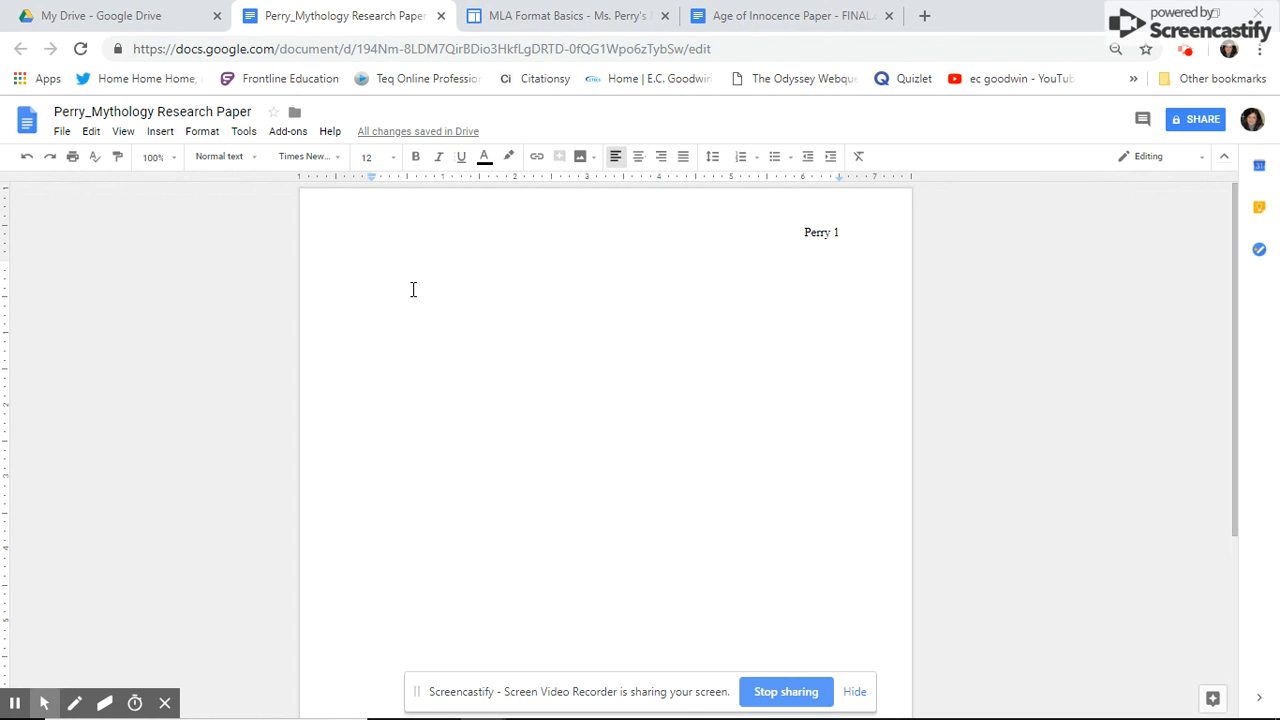
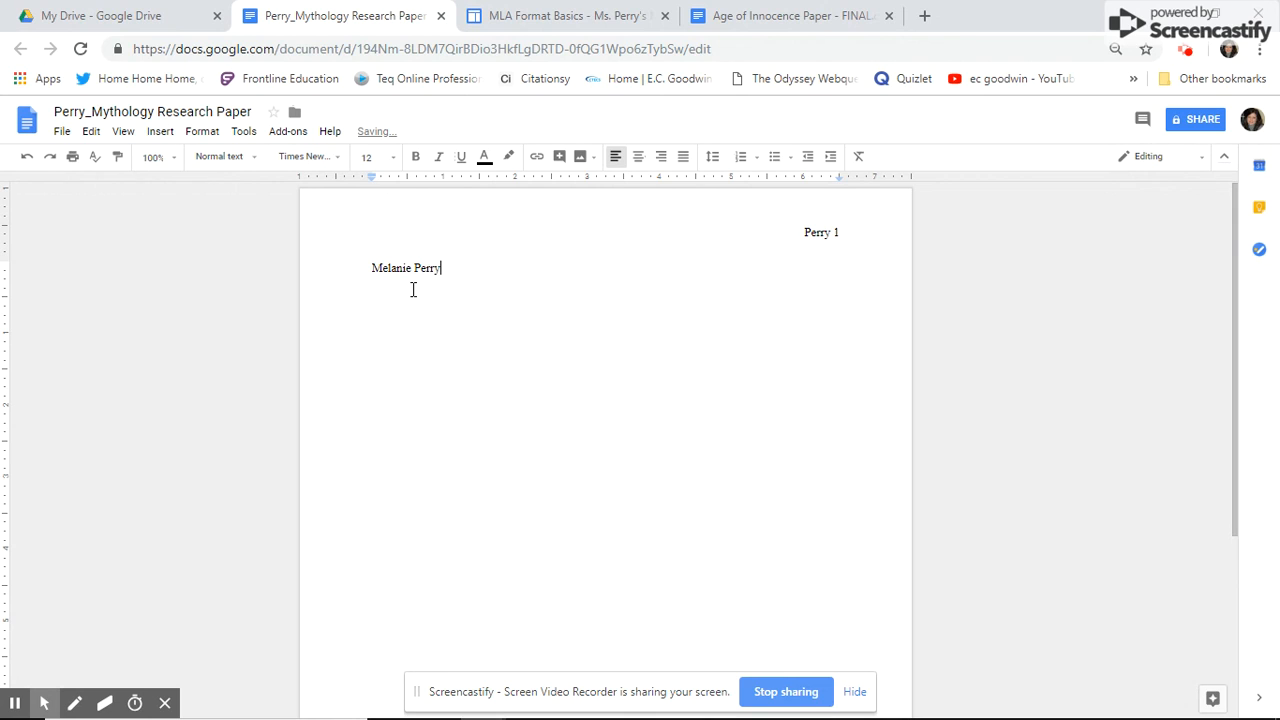
- Type the student's name, teacher's name, English 10 and 04 February 2019, each on its own line
key(Return)
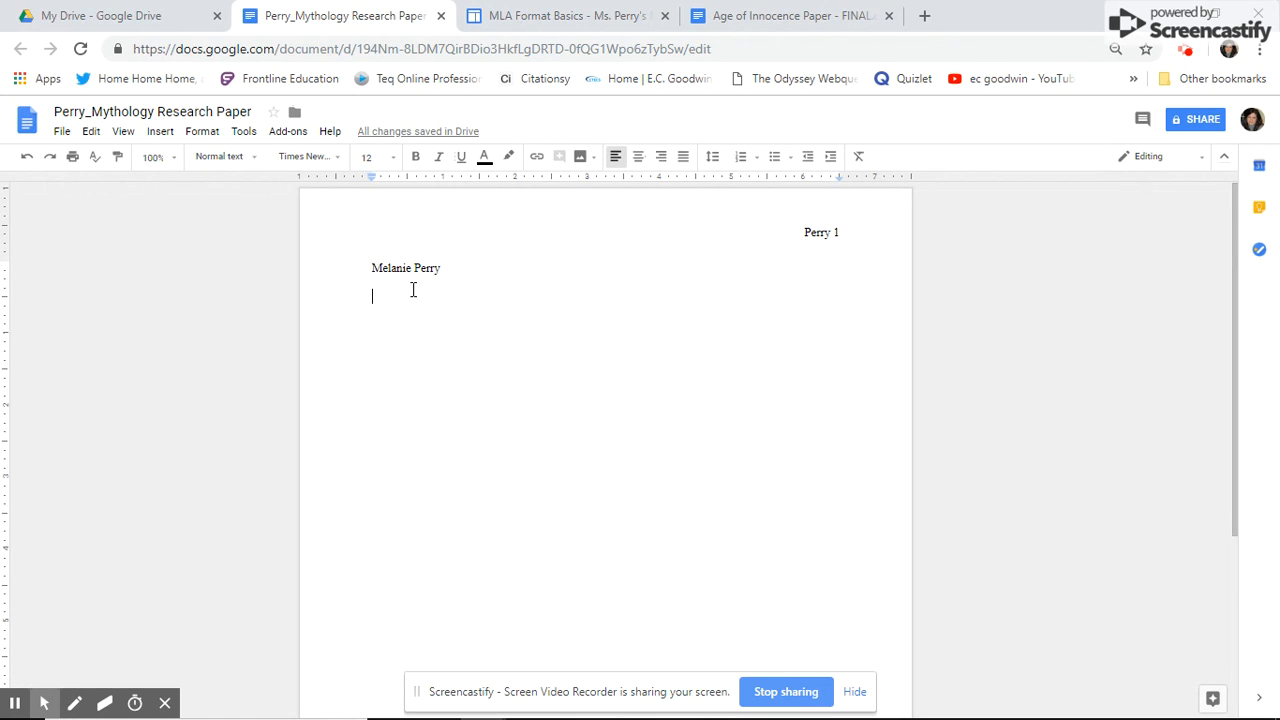
text(Ms. Antona)
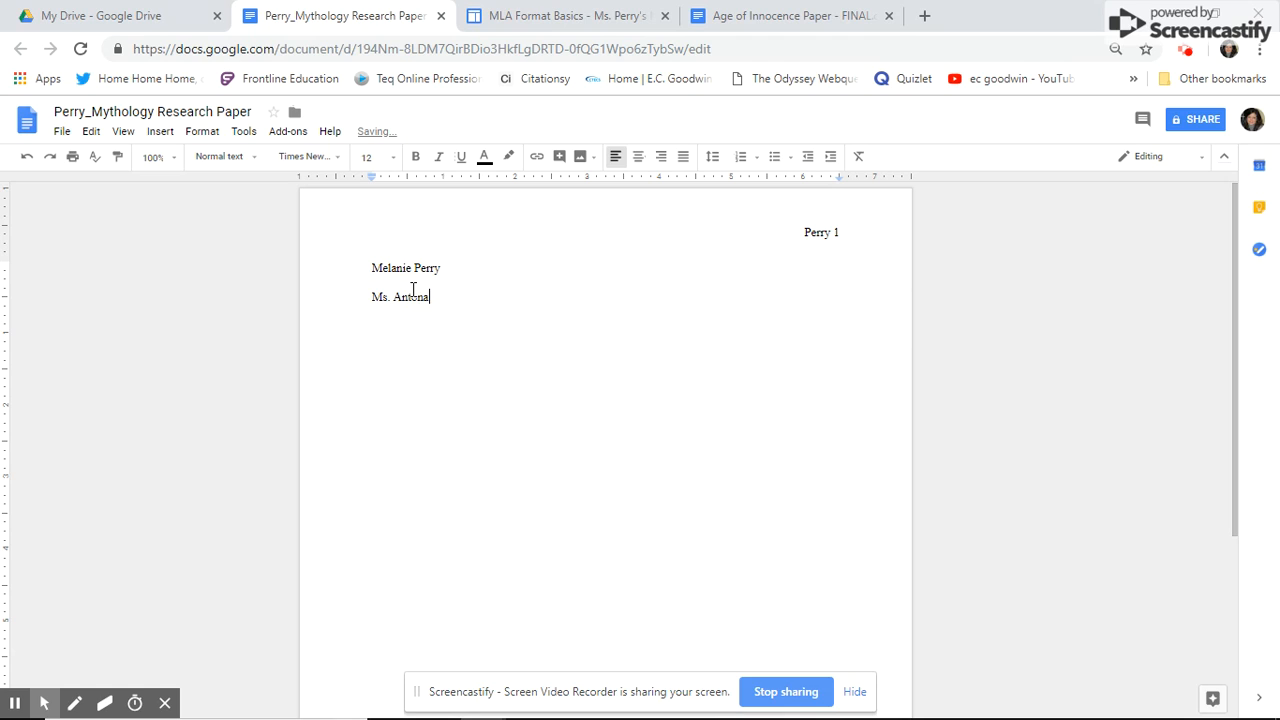
text(cci)
key(Return)
text(English 10)
key(Return)
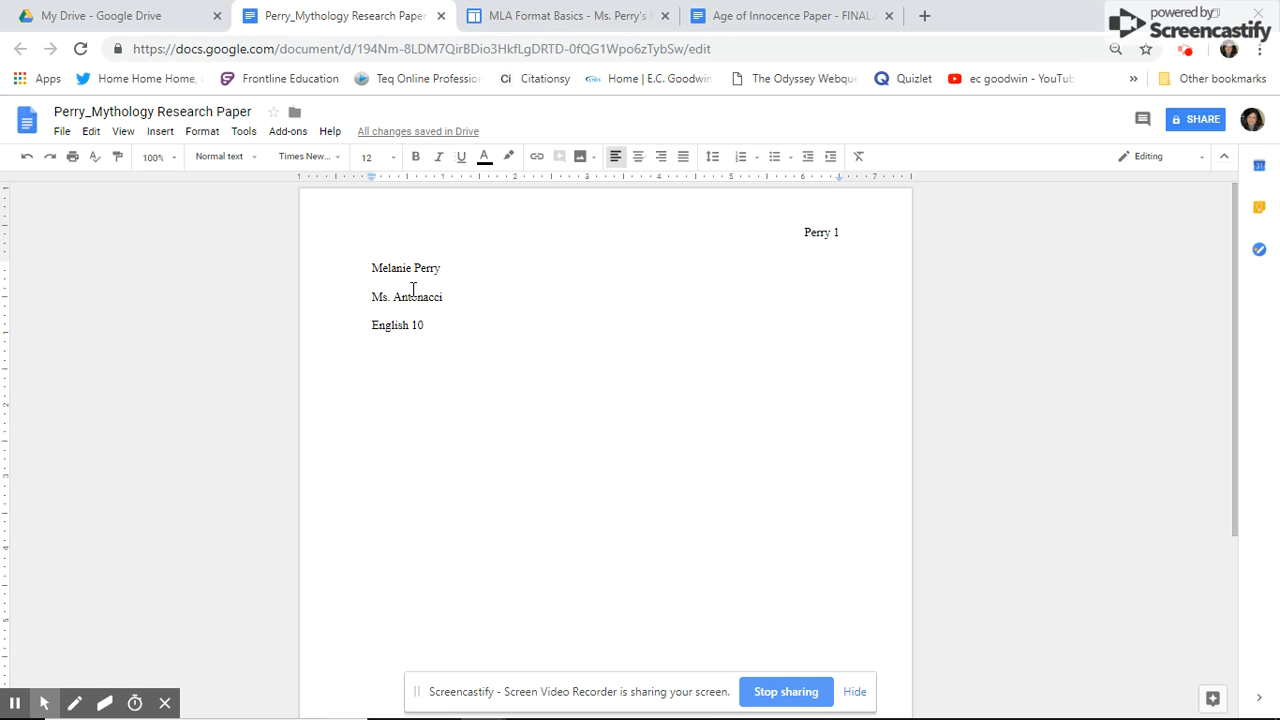
text(04)
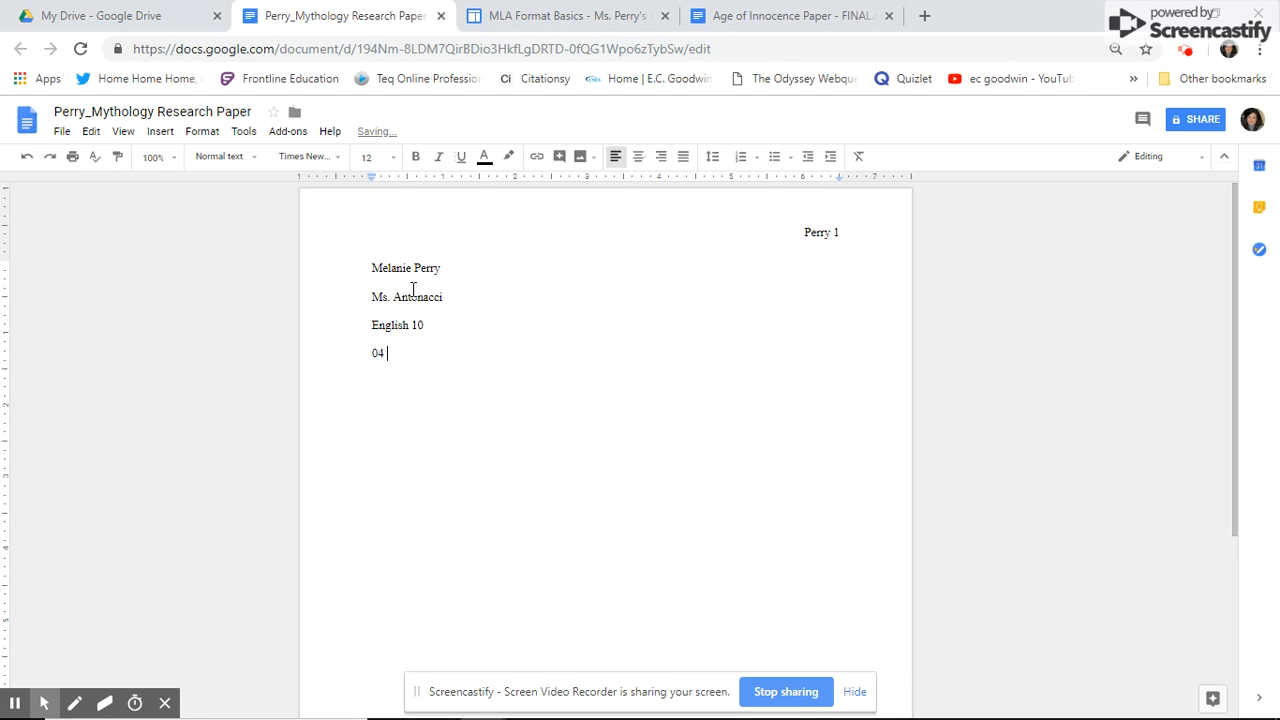
text( February 2019)
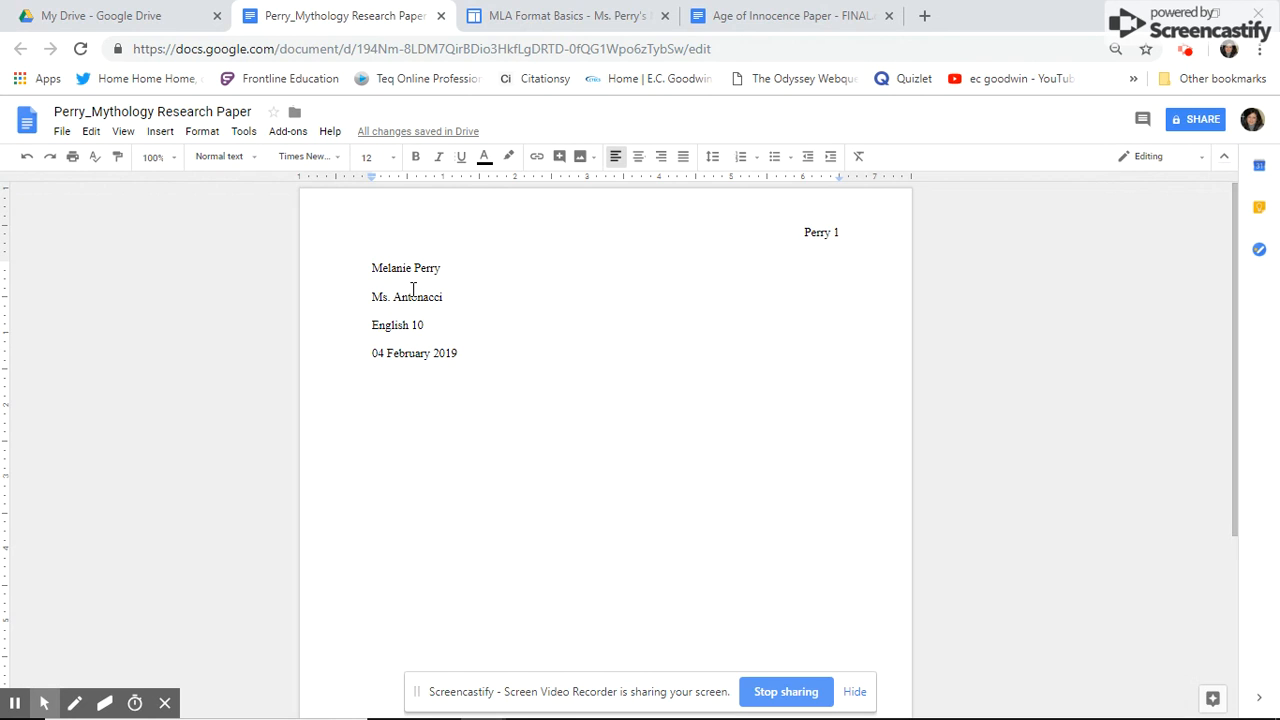
key(Return)
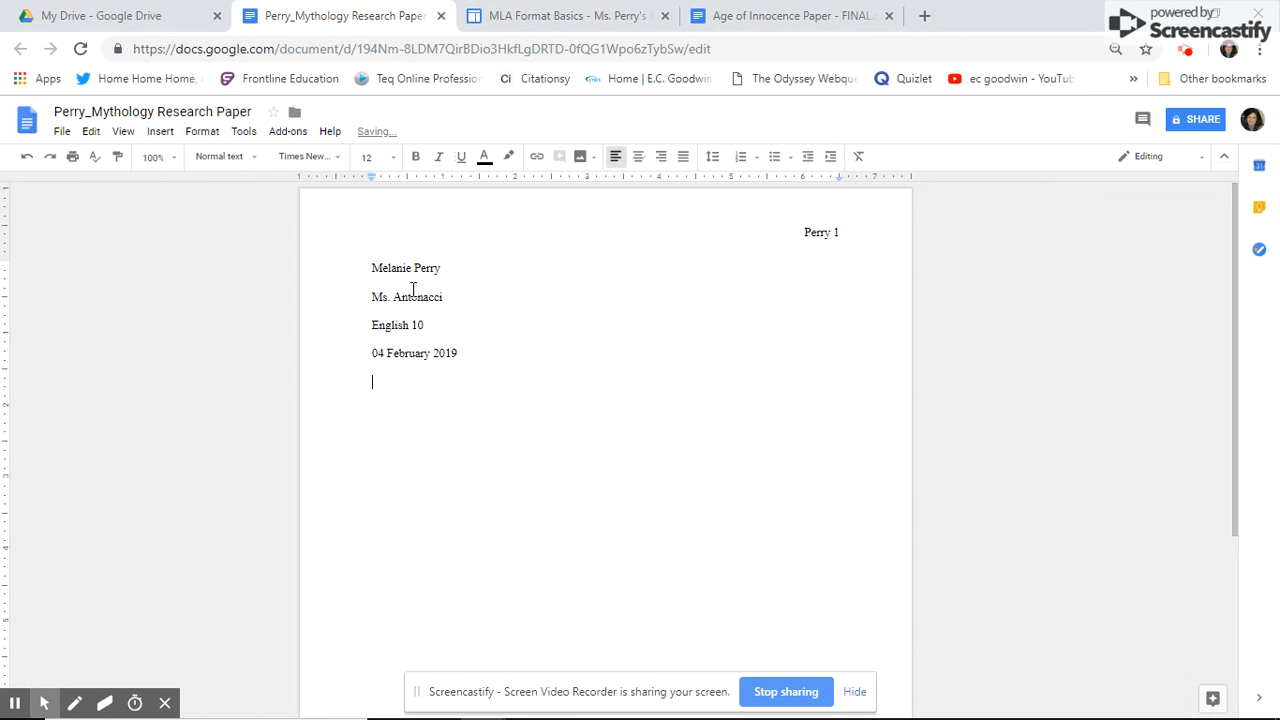
- Add the centred title 'Mary Maloney: The Imperfect Murderer' below the date, fixing the name typo
click(638, 163)
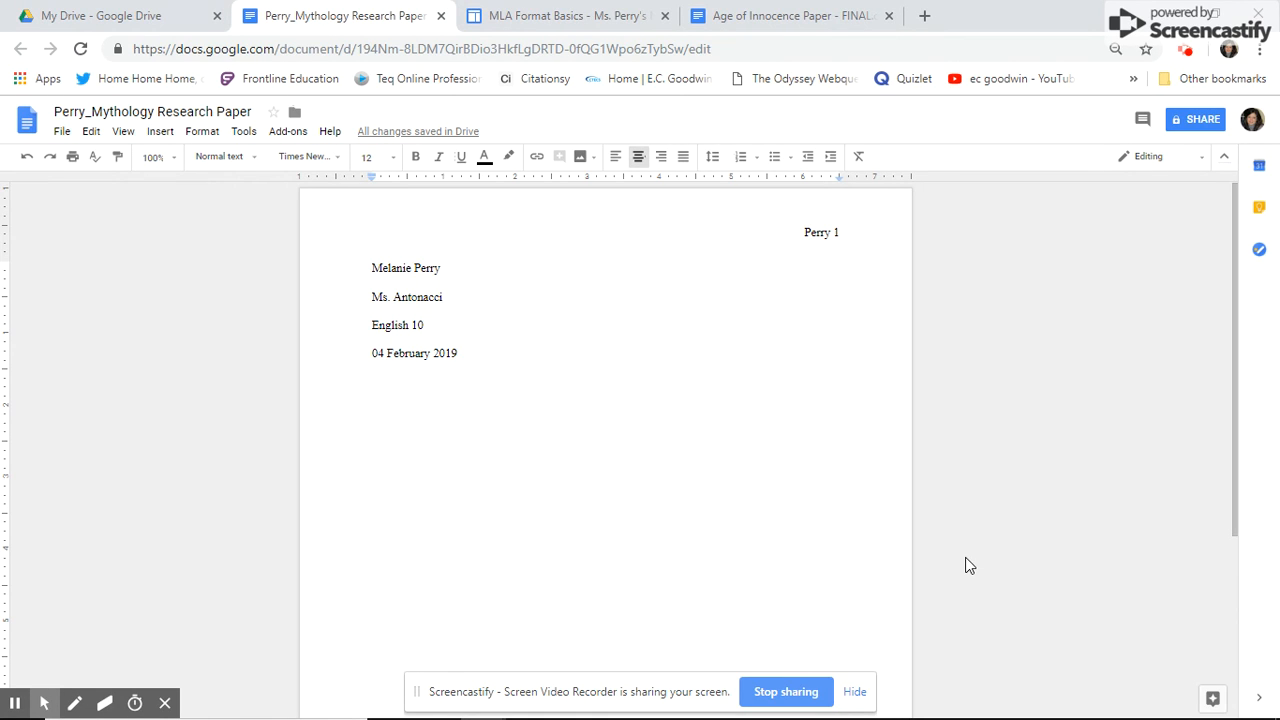
text(The )
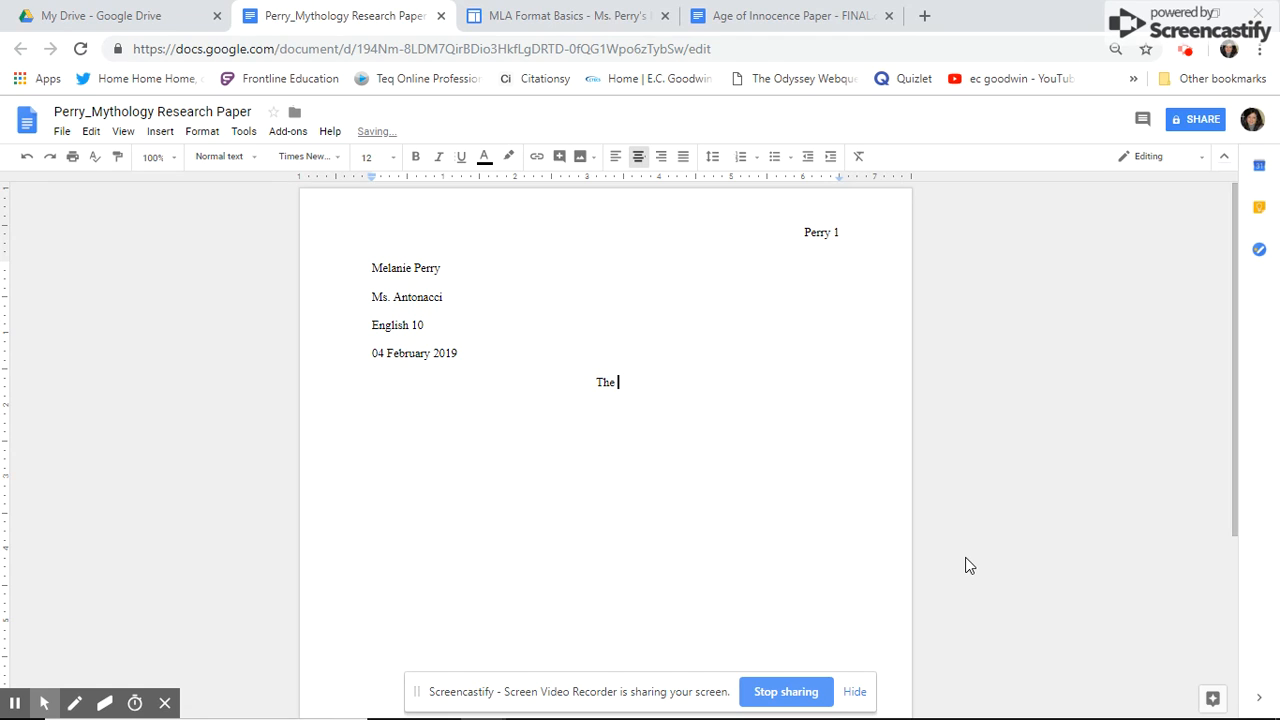
text(Imperfect Murderer)
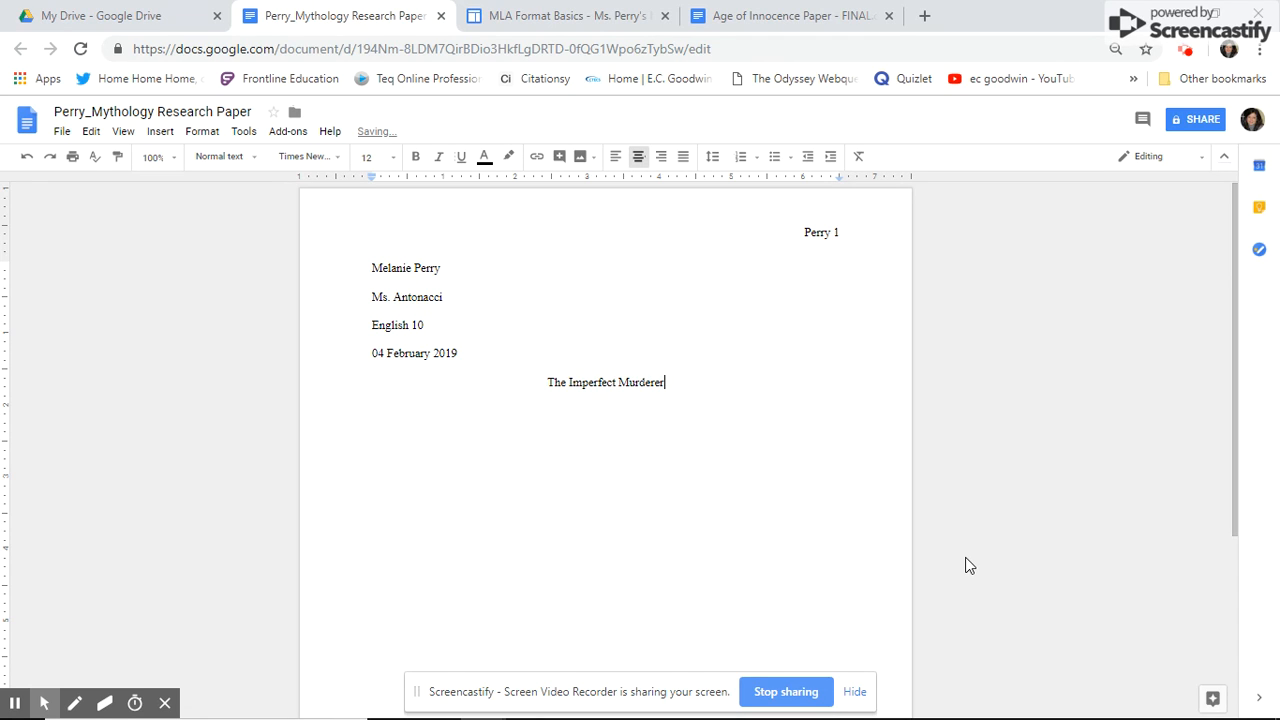
click(546, 383)
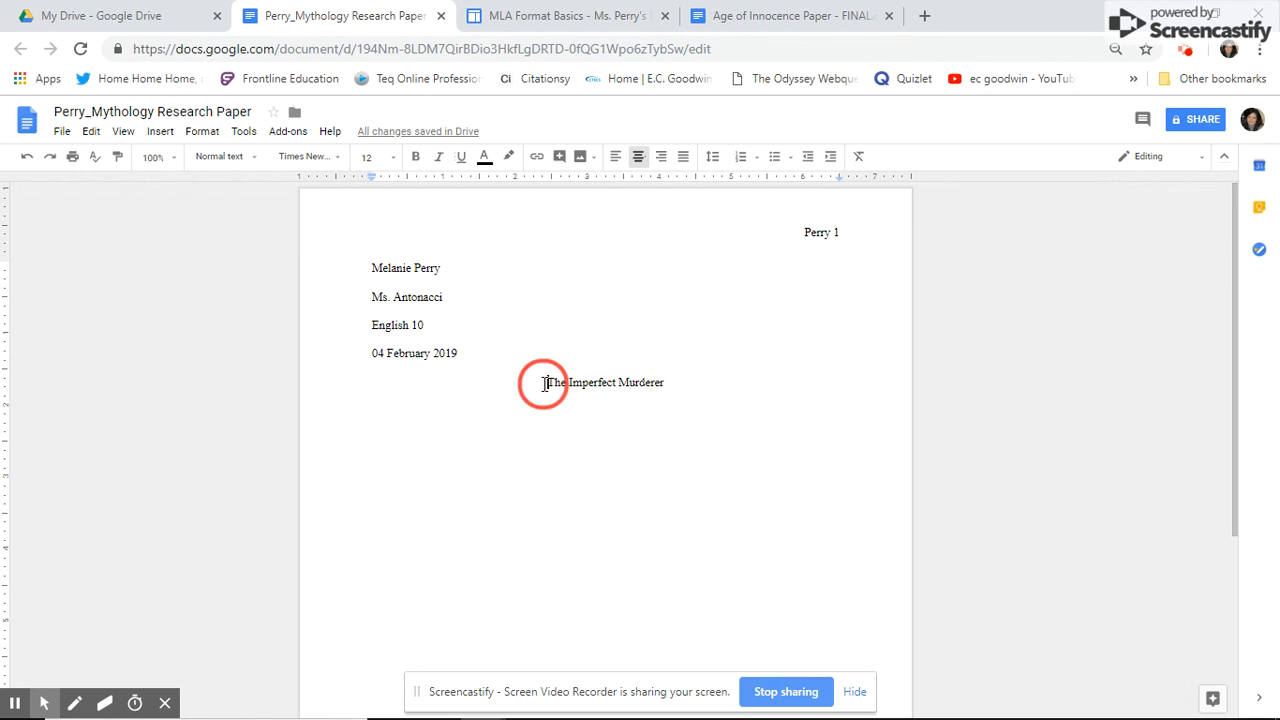
text(Mary Malonehy)
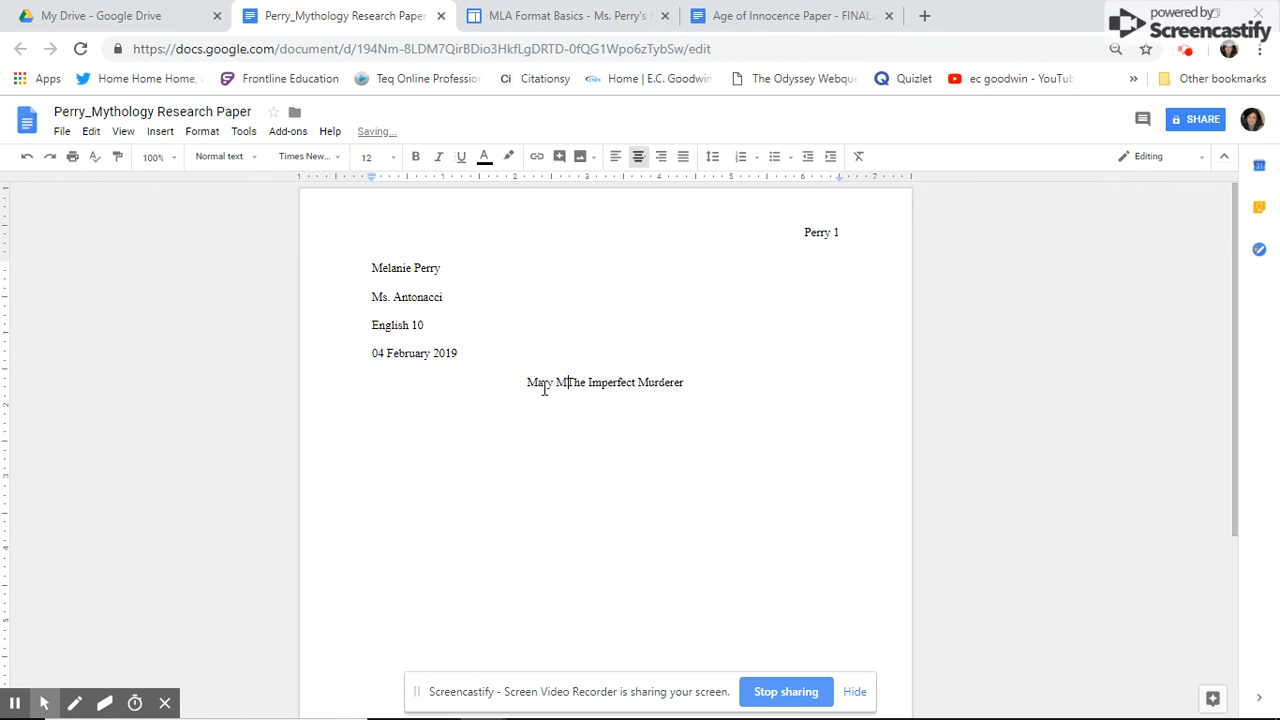
key(BackSpace)
key(BackSpace)
text(y:)
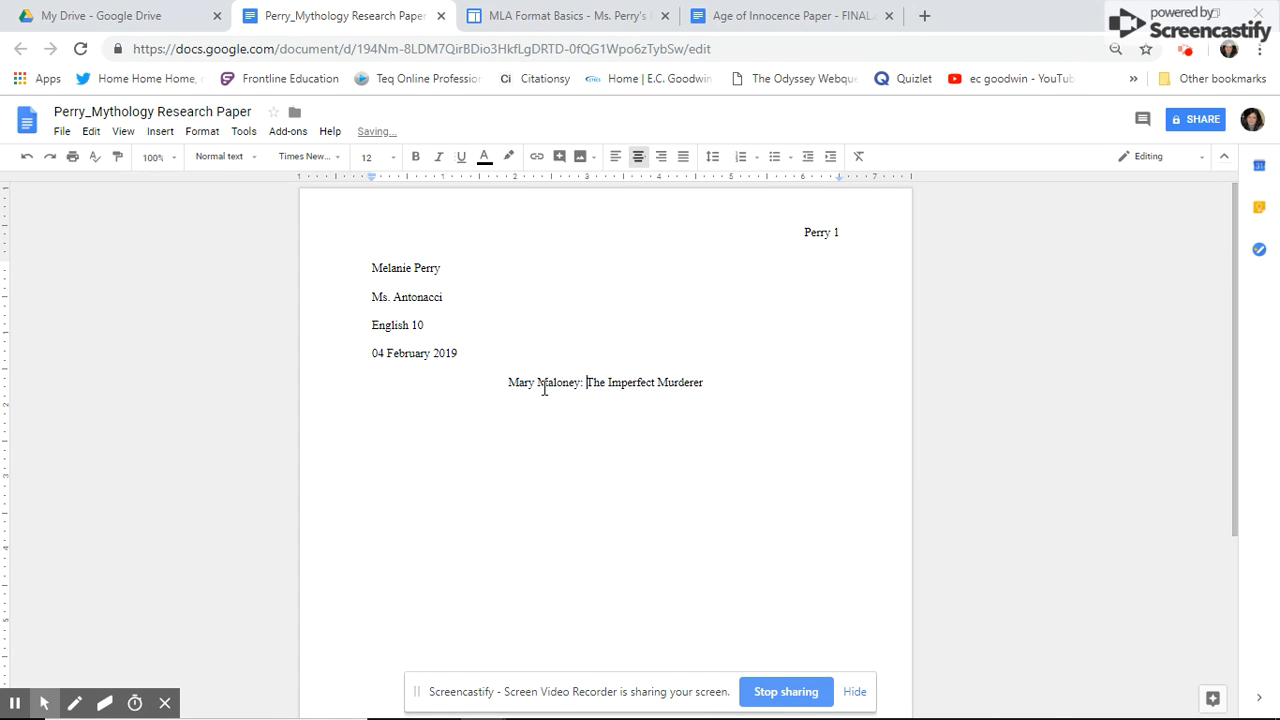
click(742, 384)
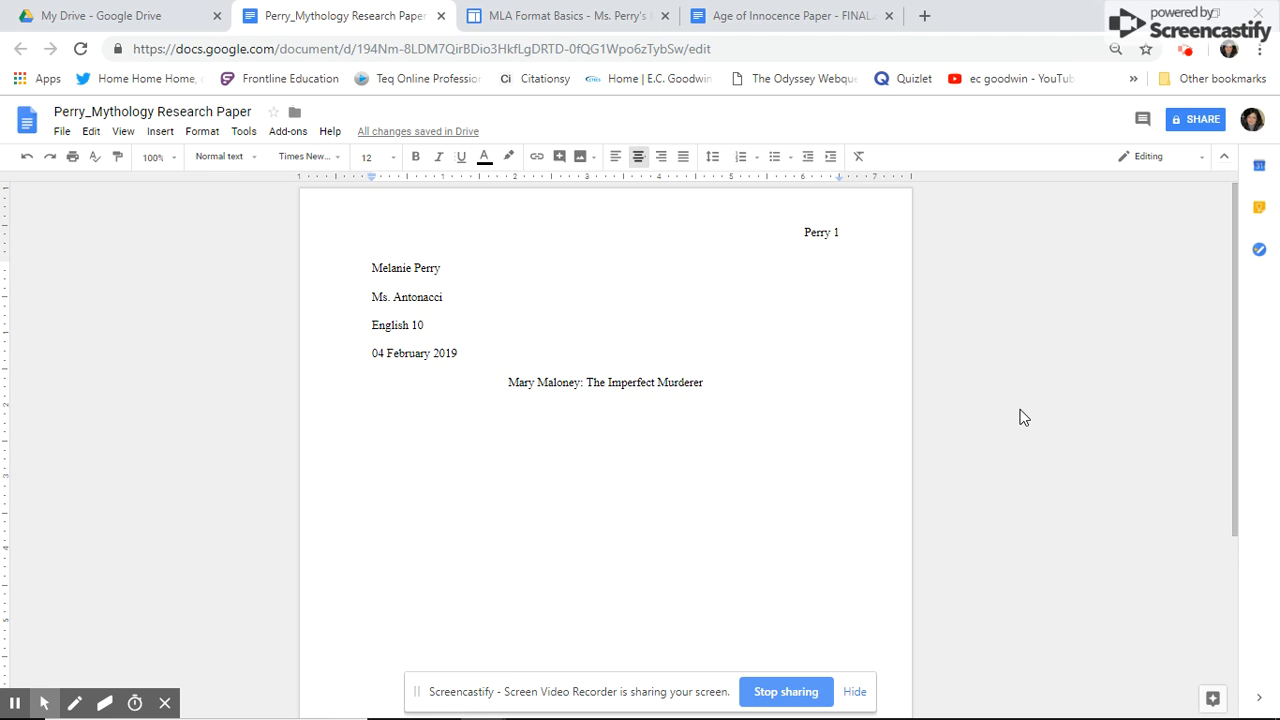
key(Return)
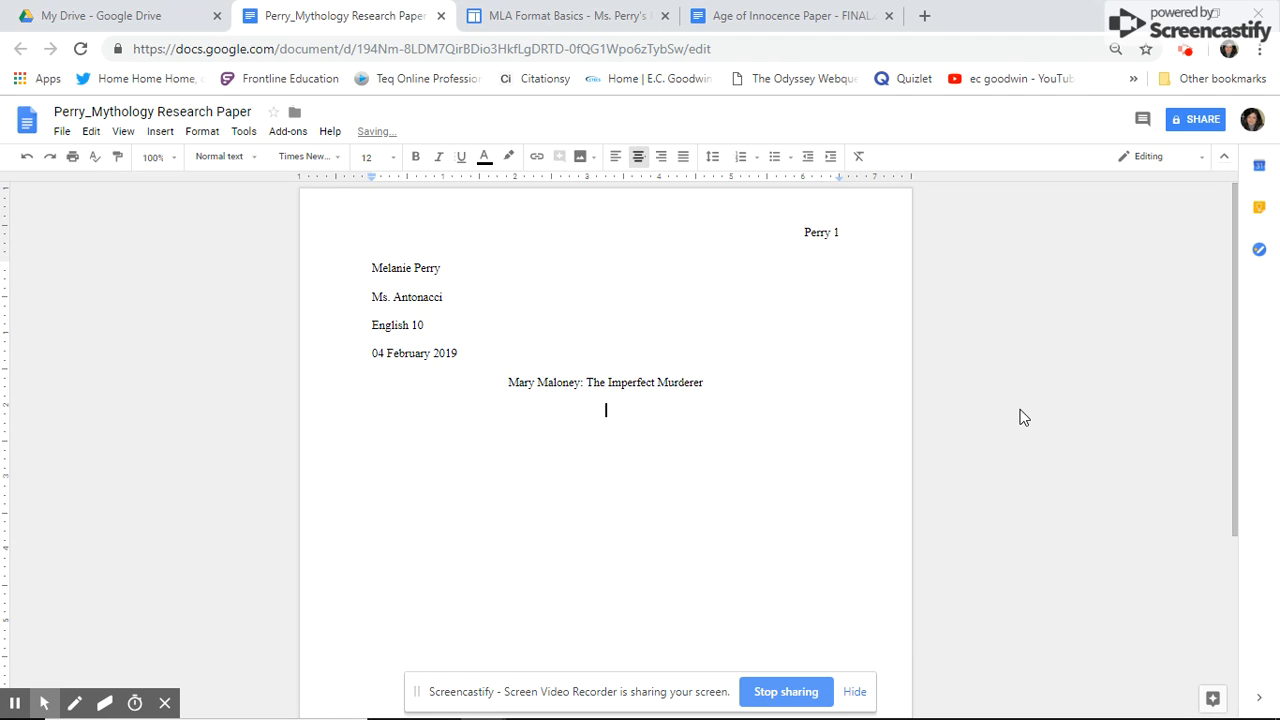
- Write a left-aligned, indented placeholder paragraph, then a new paragraph reading 'Begin a new paragraph...'
click(613, 158)
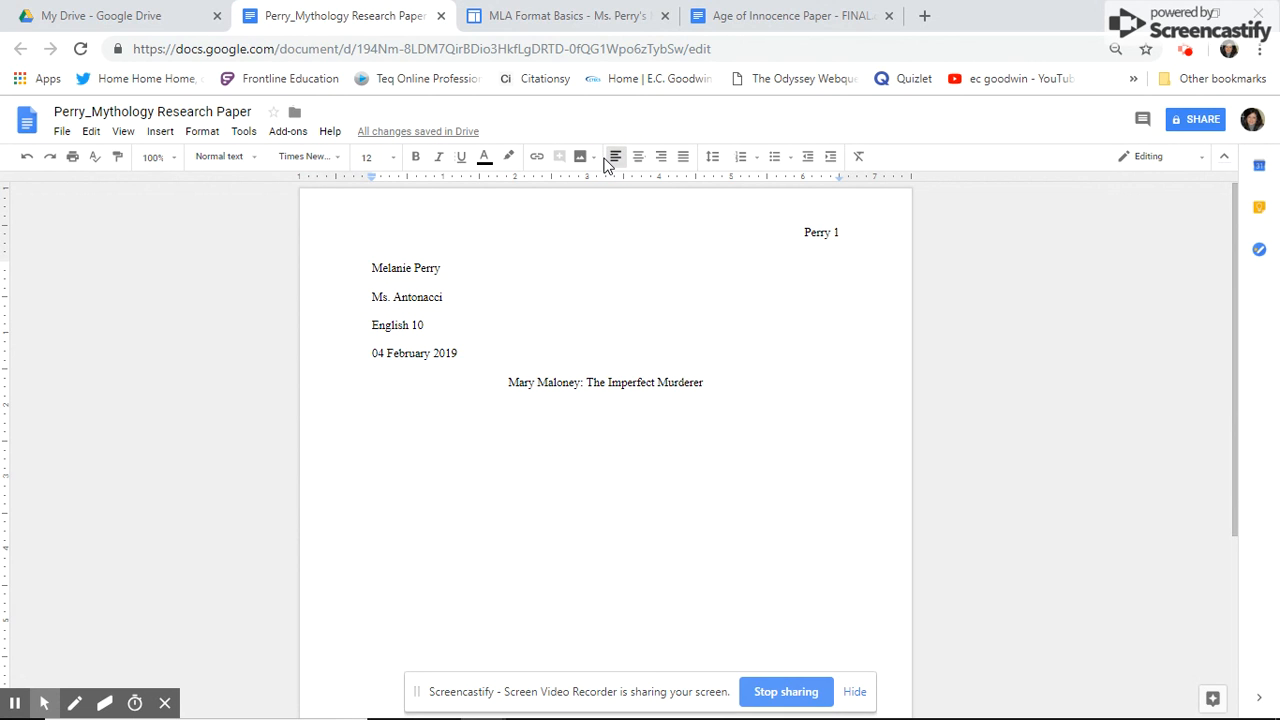
key(Tab)
text(asldfjasldfjas;dfjaslfjas;lfjasfjaslfjaslfjsaldjfaslfjaslfj;asfjsa;fjasl;dfjask;fljaskl;dfjasl;fjasl;fjas;ff)
key(BackSpace)
key(BackSpace)
key(BackSpace)
key(BackSpace)
key(BackSpace)
key(BackSpace)
key(BackSpace)
key(BackSpace)
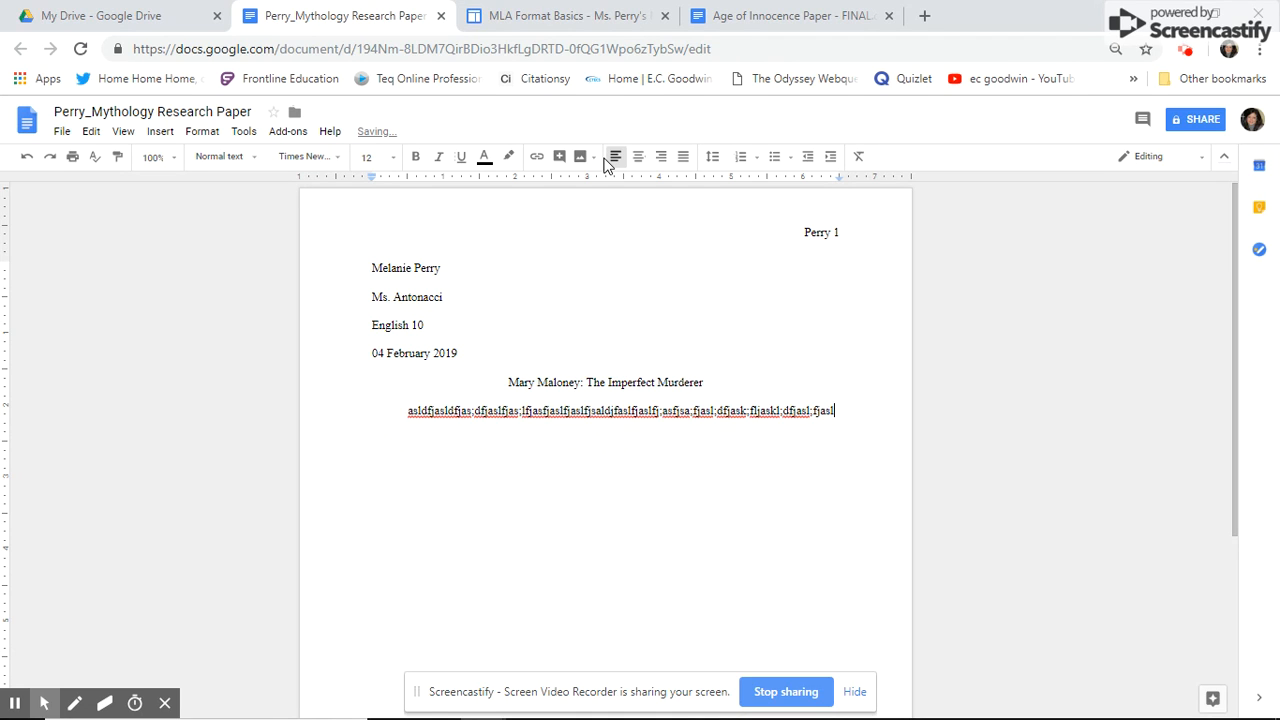
key(Return)
text(aslfjasfjaslfjasl;dfjals....)
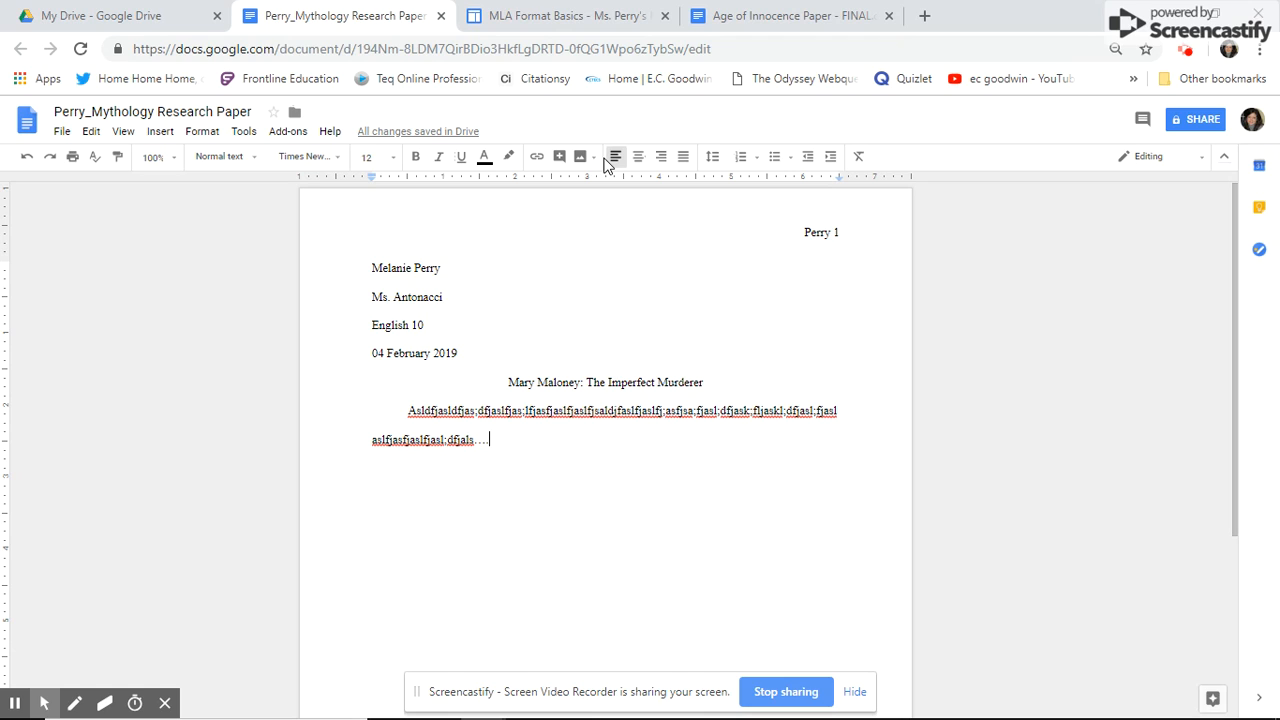
key(Return)
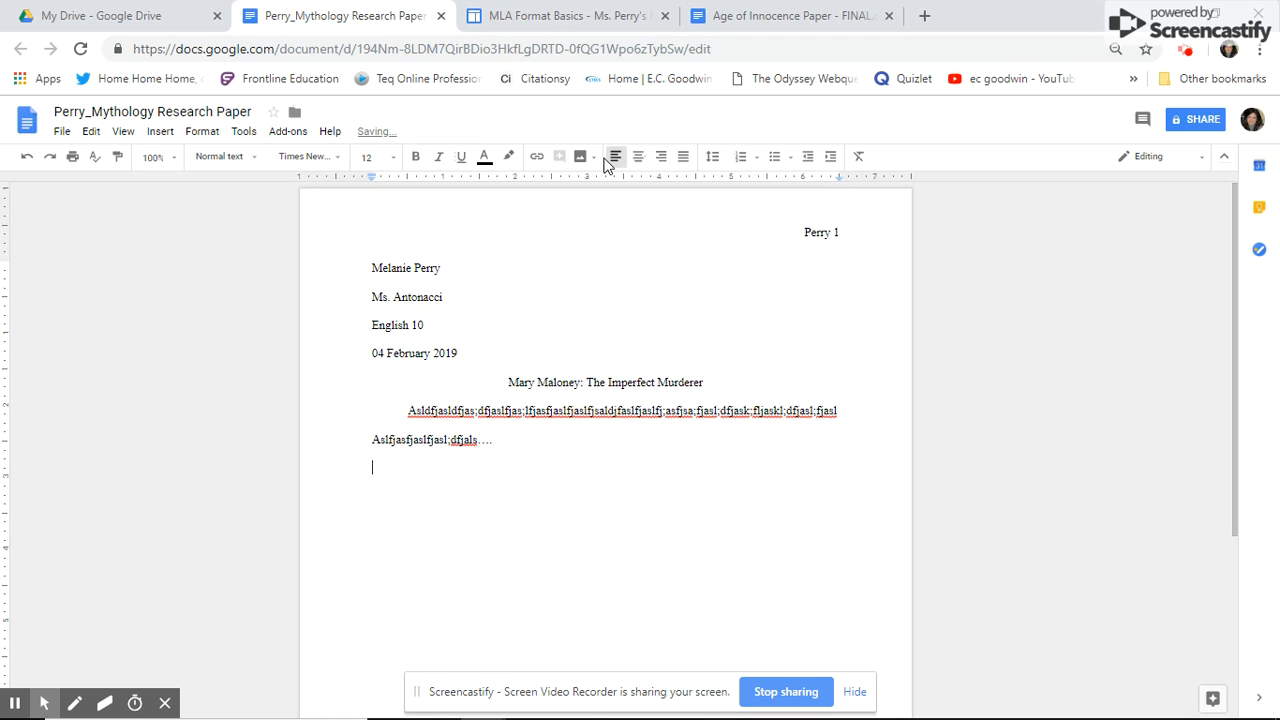
text(Begin a new paragraph...)
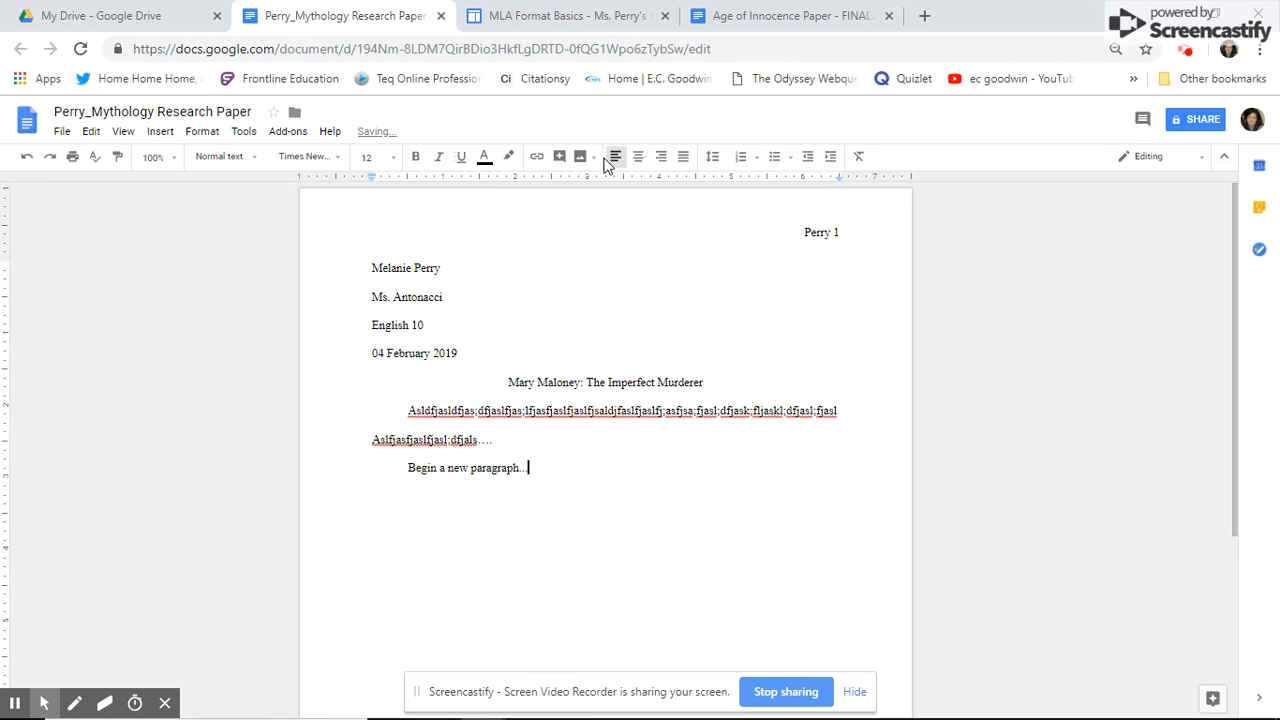